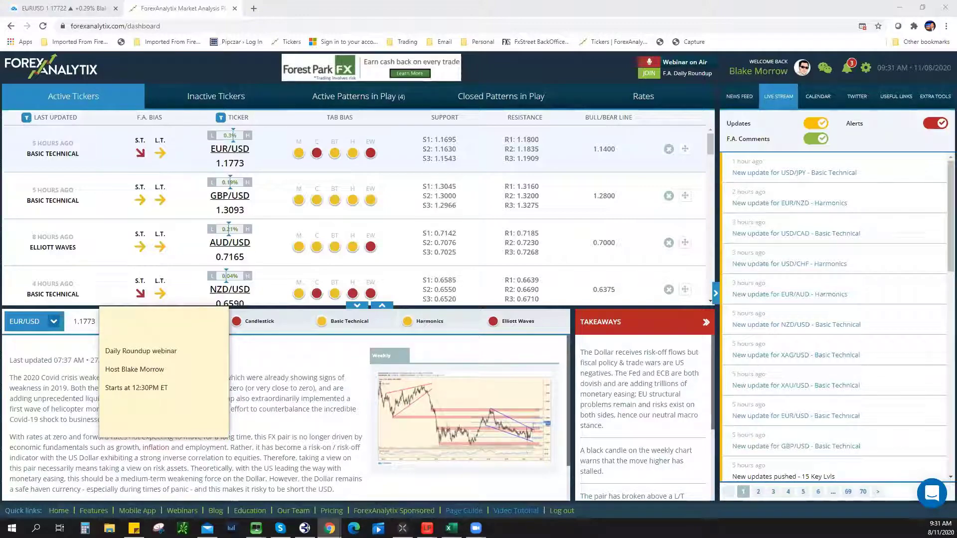
Bring up the NZDUSD 4-hour chart from the watchlist.
key("ctrl+Tab")
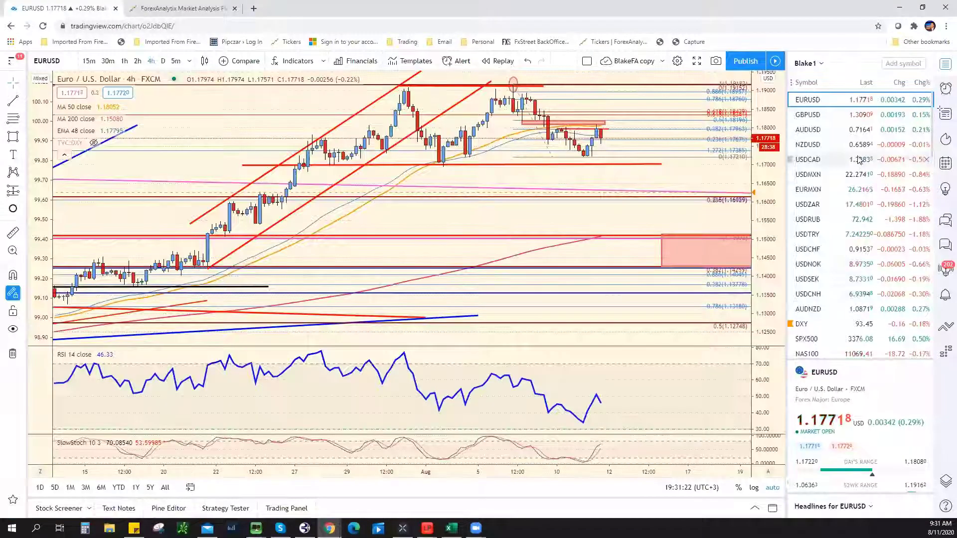
key("Down")
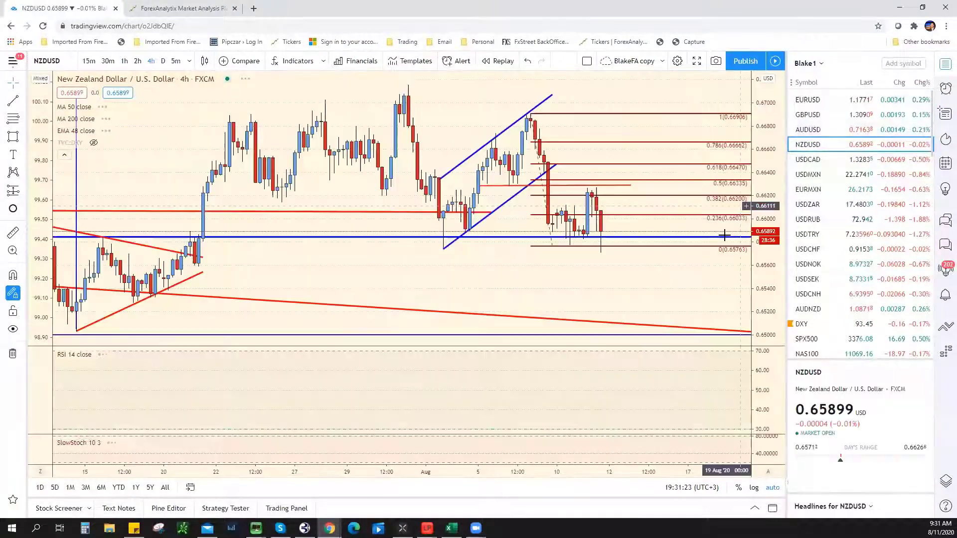
scroll(610, 228, "down", 6)
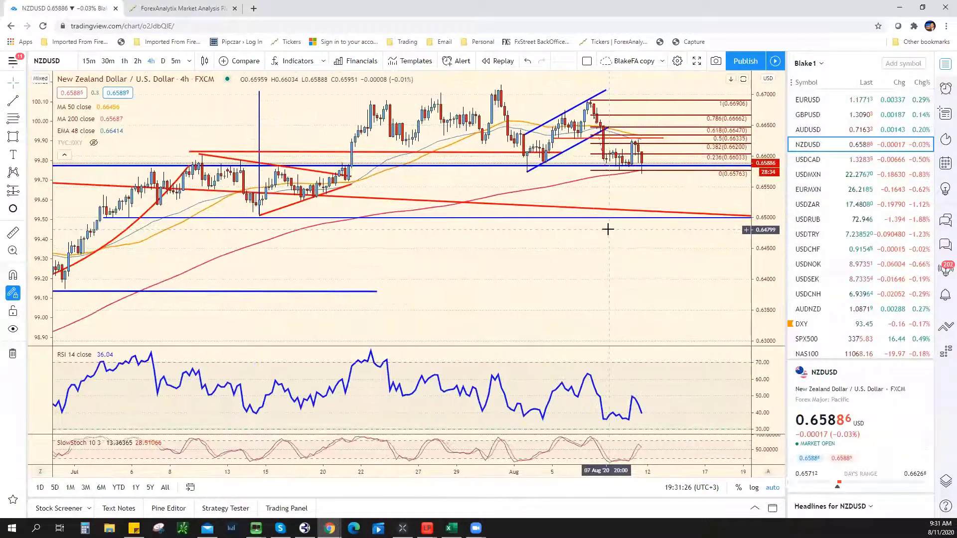
scroll(400, 159, "down", 2)
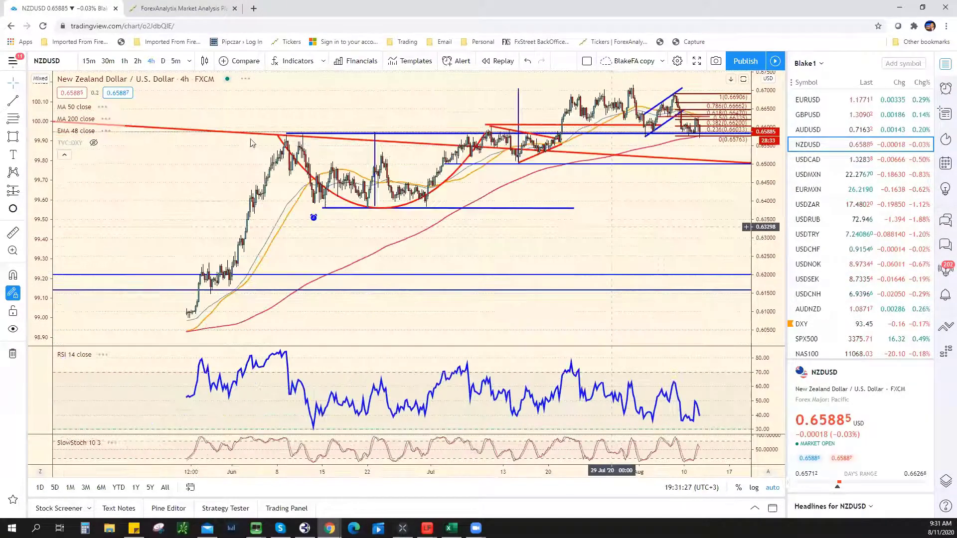
Restyle the horizontal ray near 0.659 with the thickest line width and green colour.
right_click(291, 136)
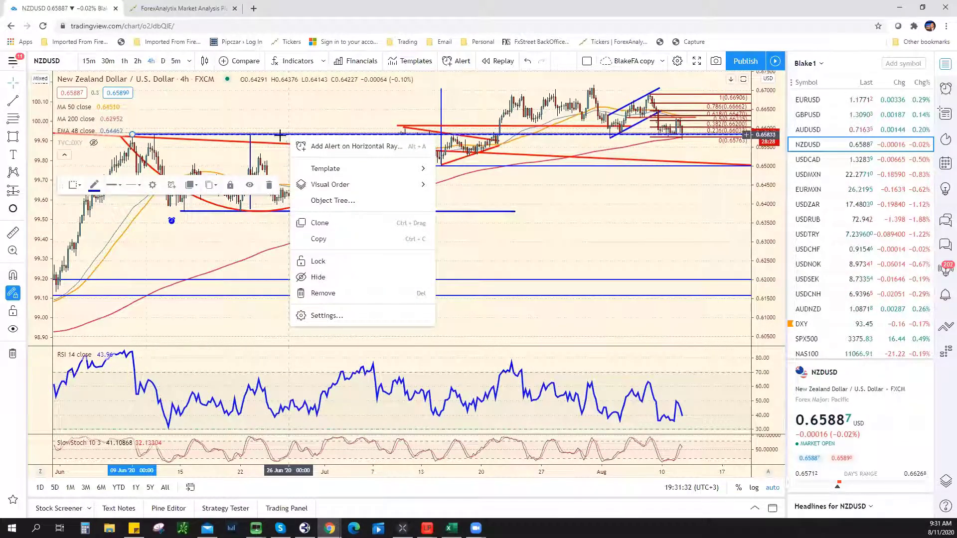
left_click(113, 185)
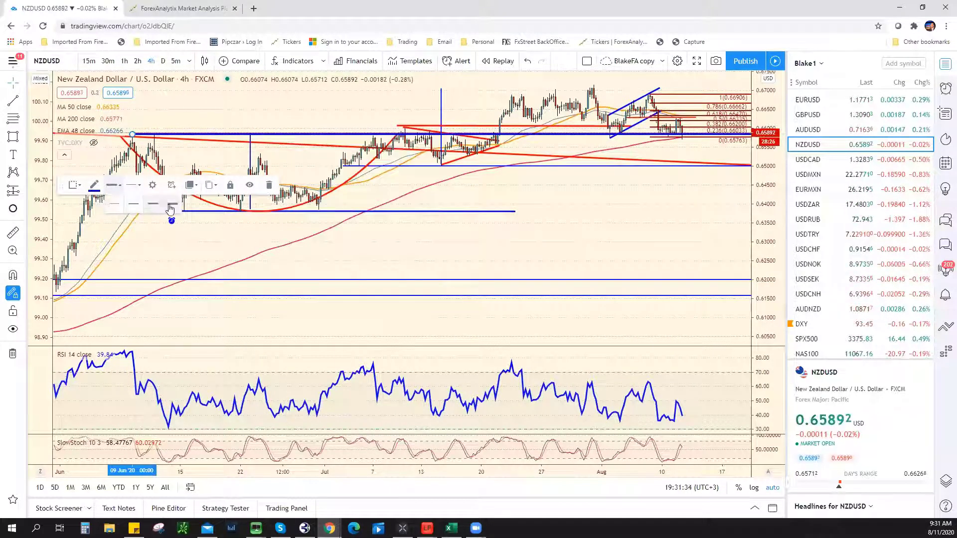
left_click(171, 204)
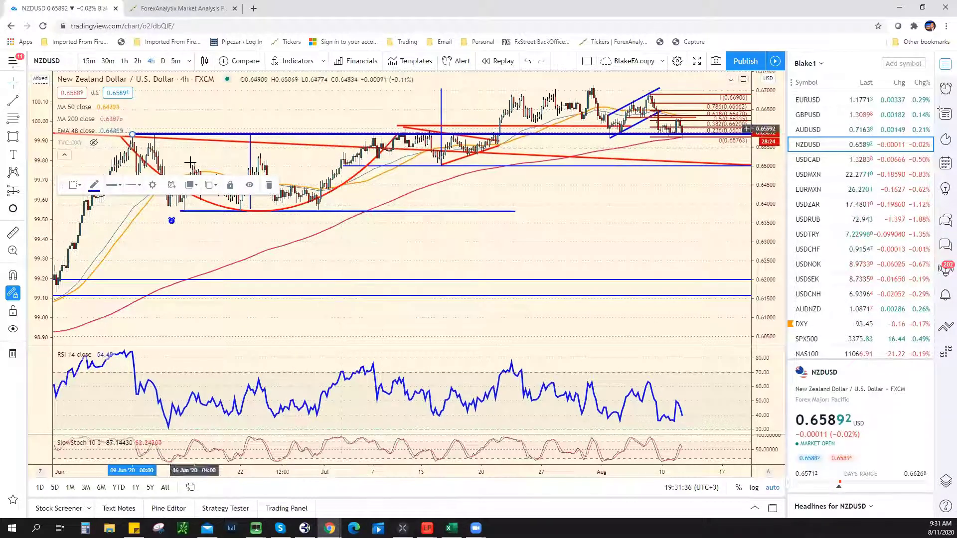
left_click(93, 185)
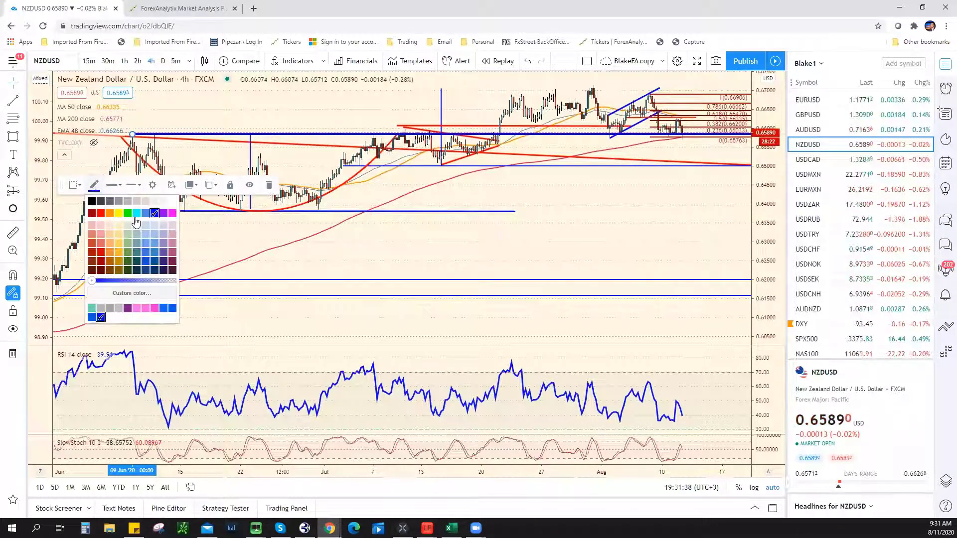
left_click(127, 213)
right_click(621, 212)
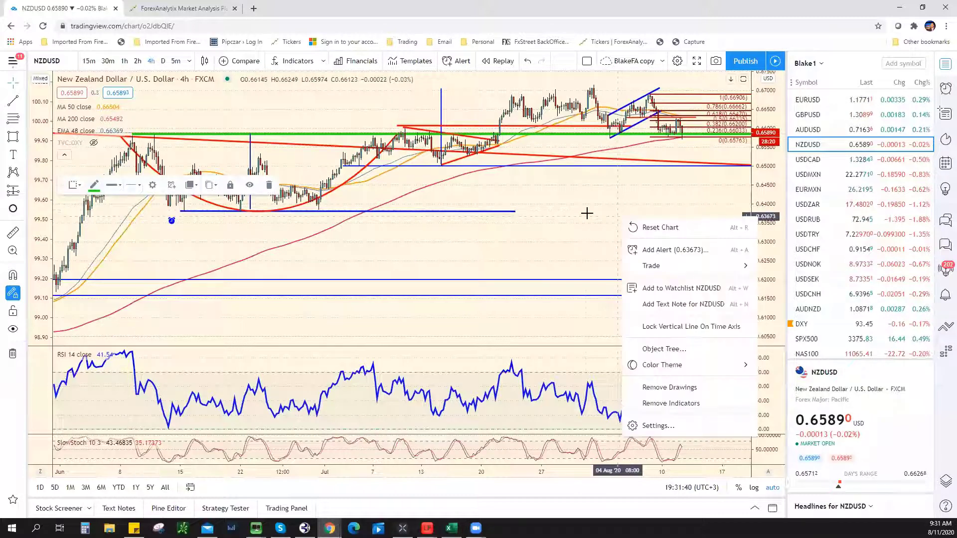
left_click(600, 221)
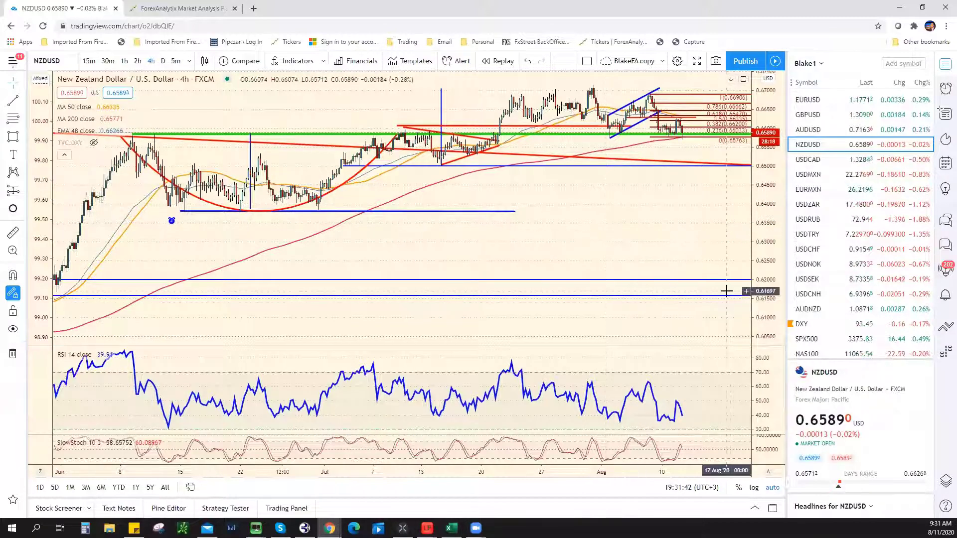
scroll(690, 283, "down", 1)
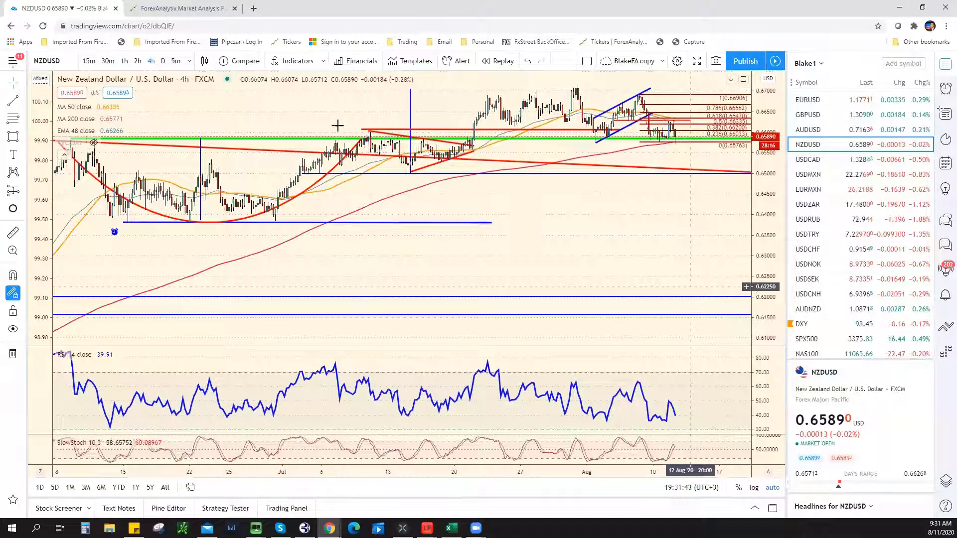
scroll(335, 124, "down", 1)
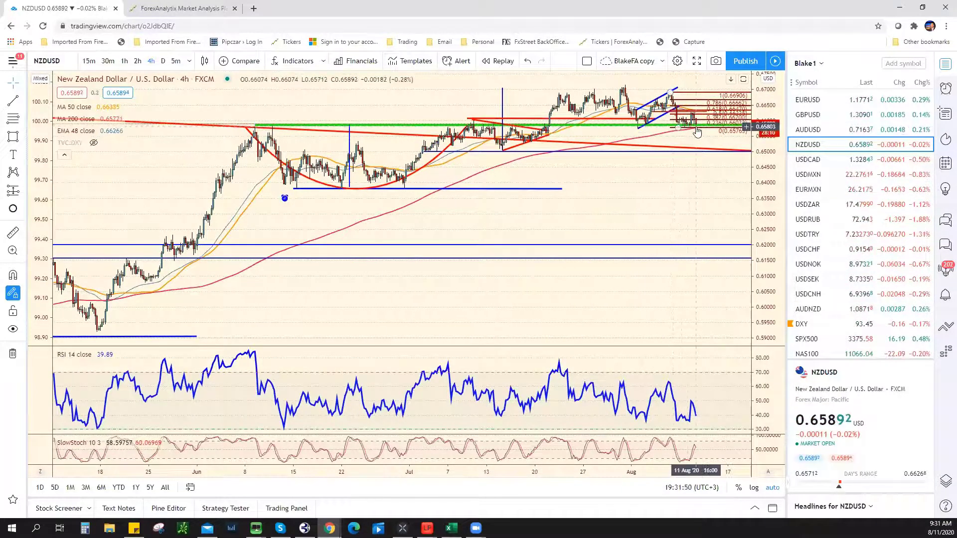
scroll(566, 170, "up", 3)
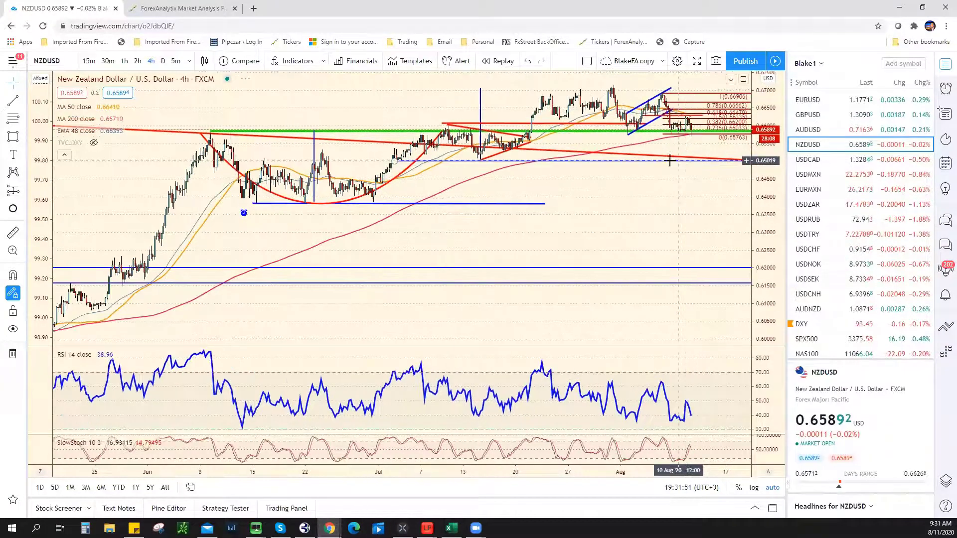
scroll(565, 171, "up", 2)
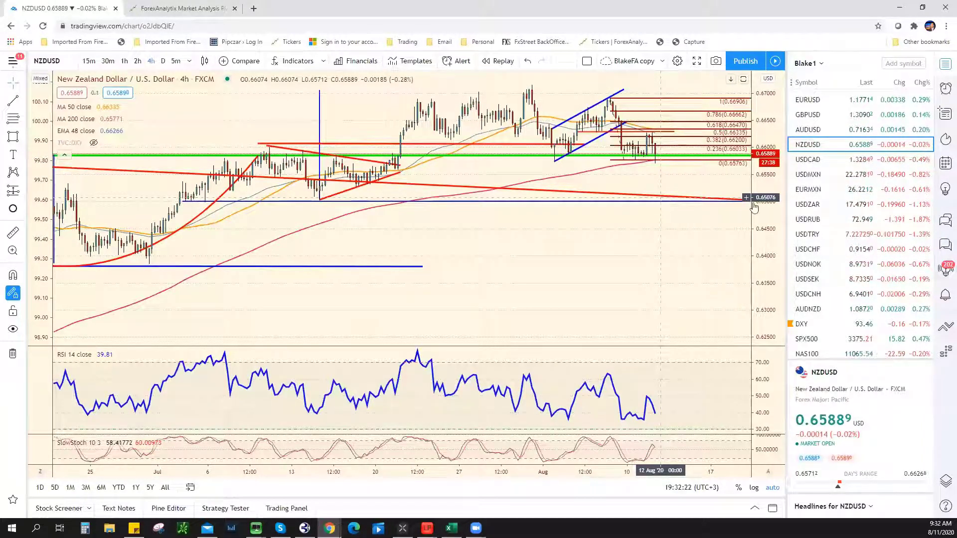
Switch NZDUSD to daily candles and zoom the view.
left_click(162, 61)
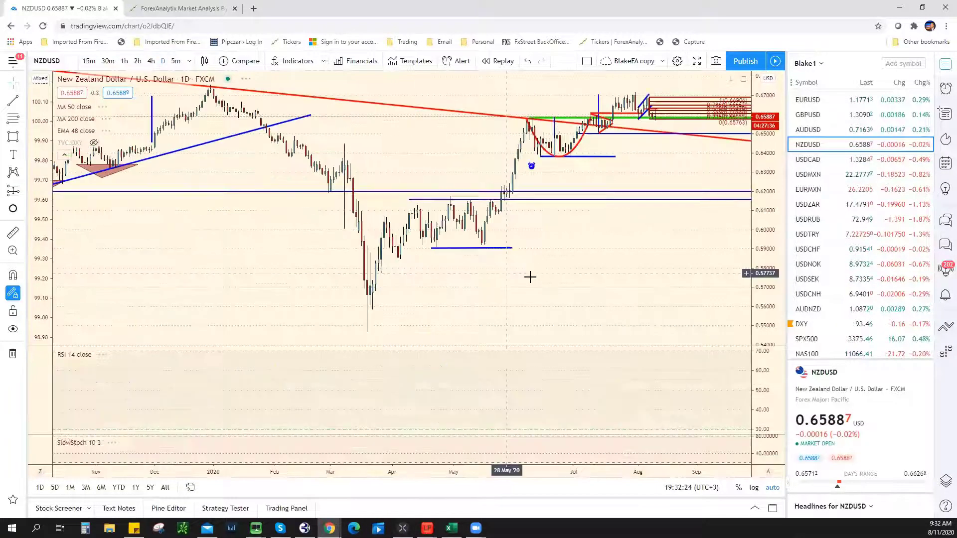
scroll(553, 303, "down", 5)
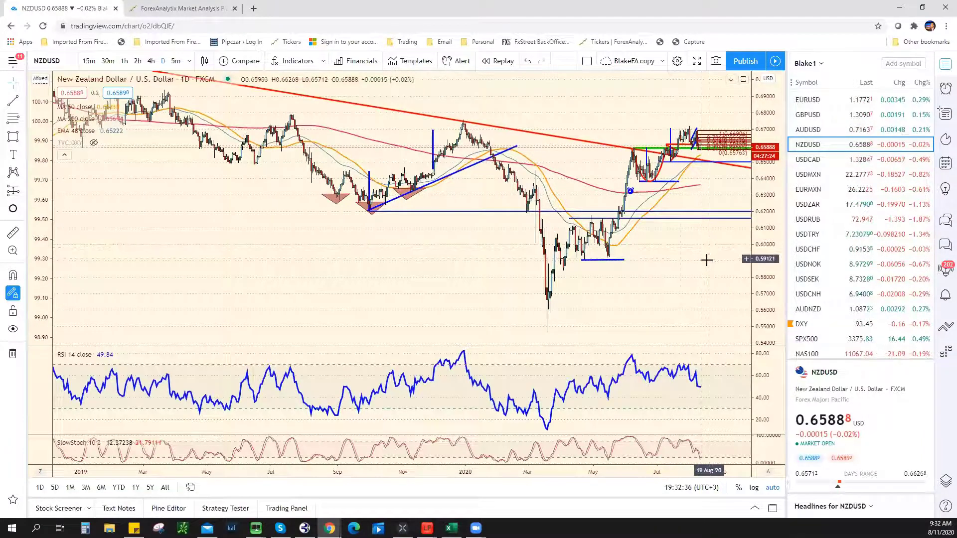
scroll(723, 298, "up", 1)
scroll(721, 298, "down", 4)
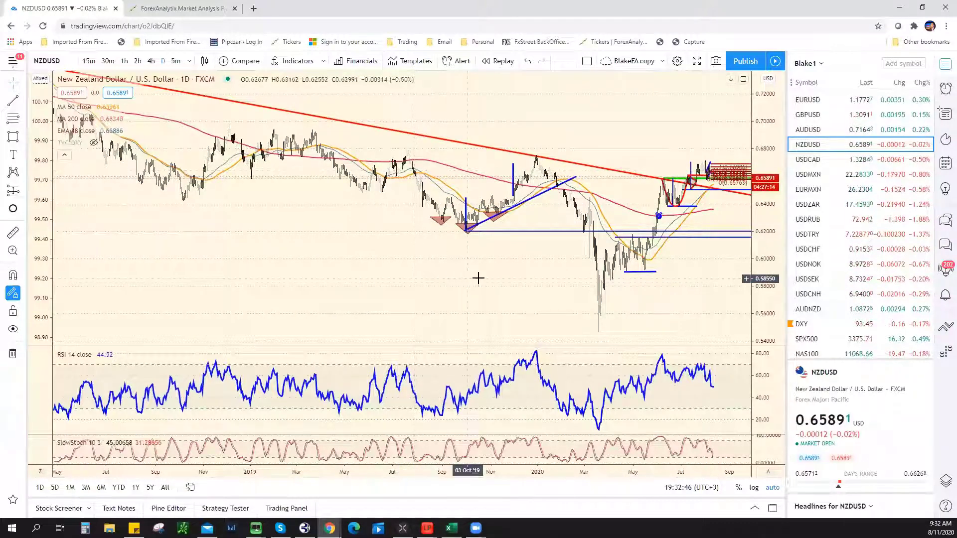
Raise the lower horizontal ray from 0.61539 to 0.61615.
scroll(567, 275, "up", 3)
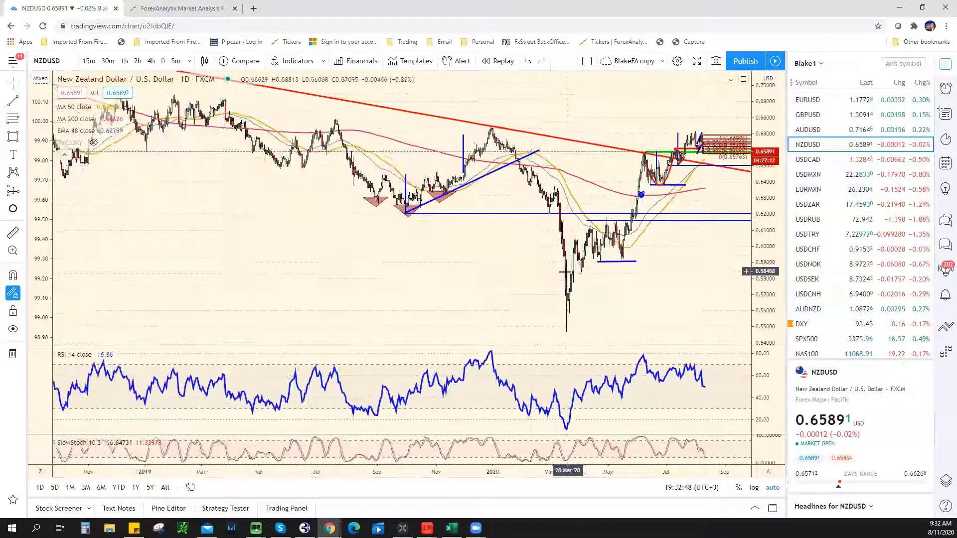
scroll(565, 272, "up", 1)
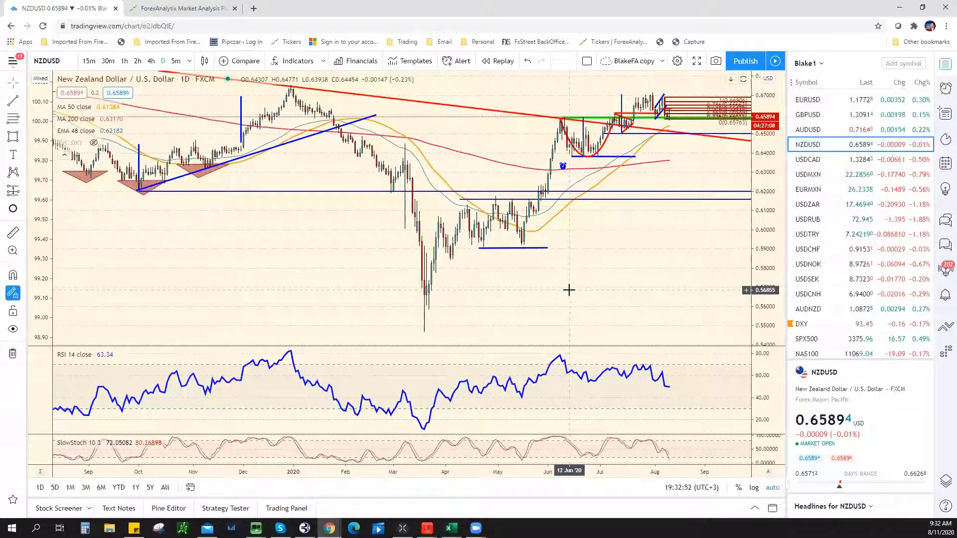
scroll(567, 288, "up", 3)
scroll(564, 290, "down", 2)
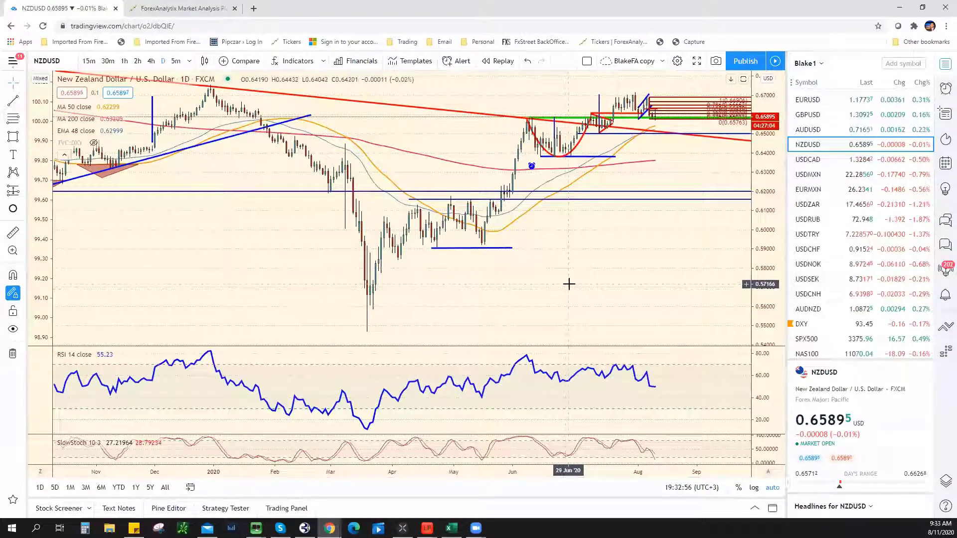
scroll(568, 284, "up", 3)
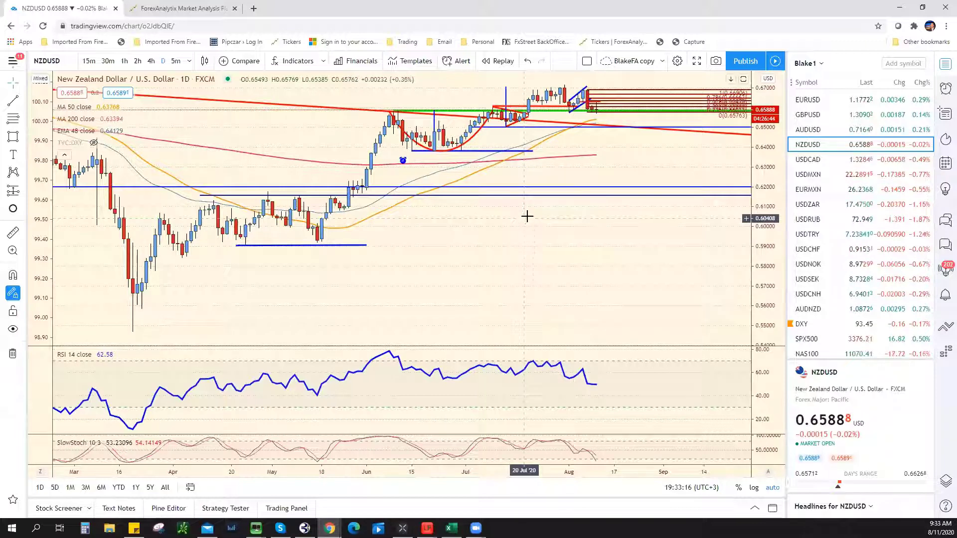
left_click(544, 196)
left_click_drag(544, 200, 545, 200)
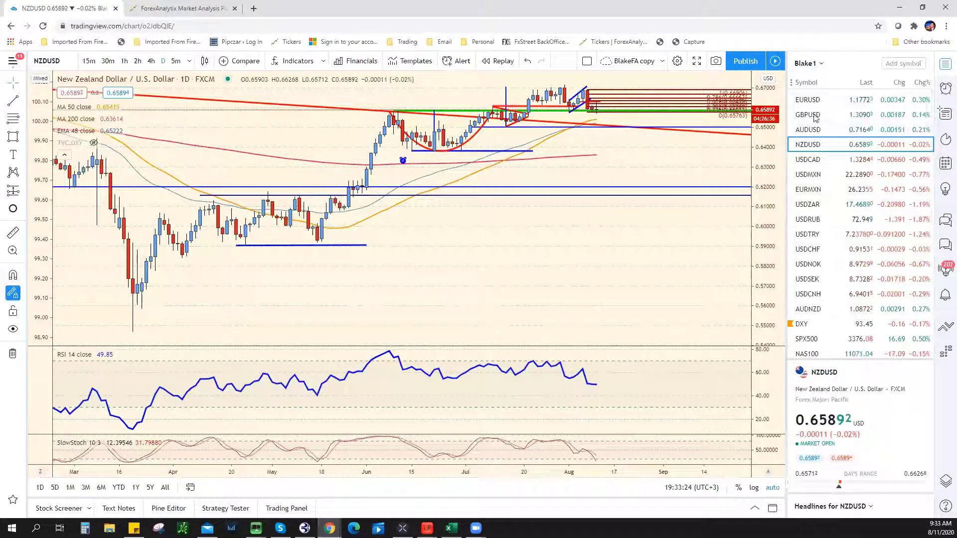
Open EURUSD on 15-minute candles.
left_click(807, 99)
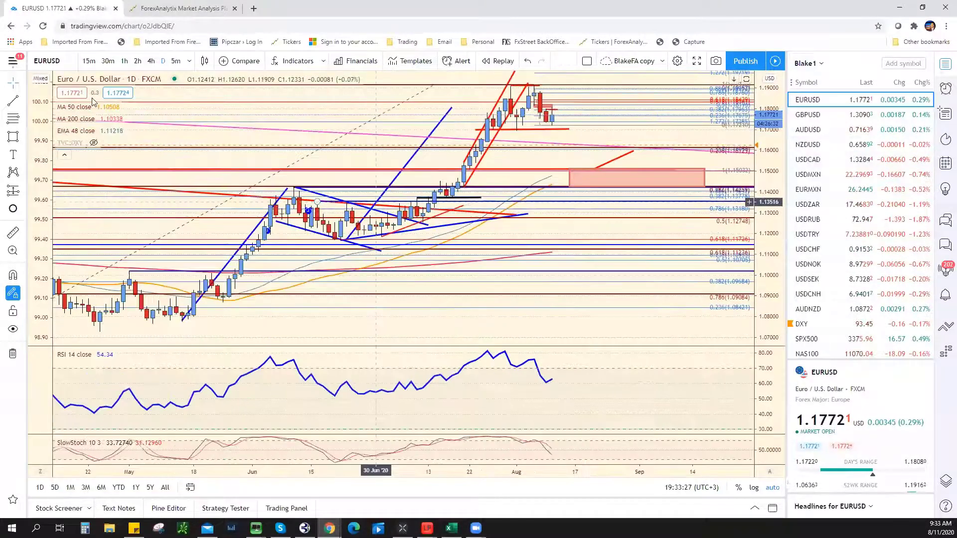
type("15")
key("Return")
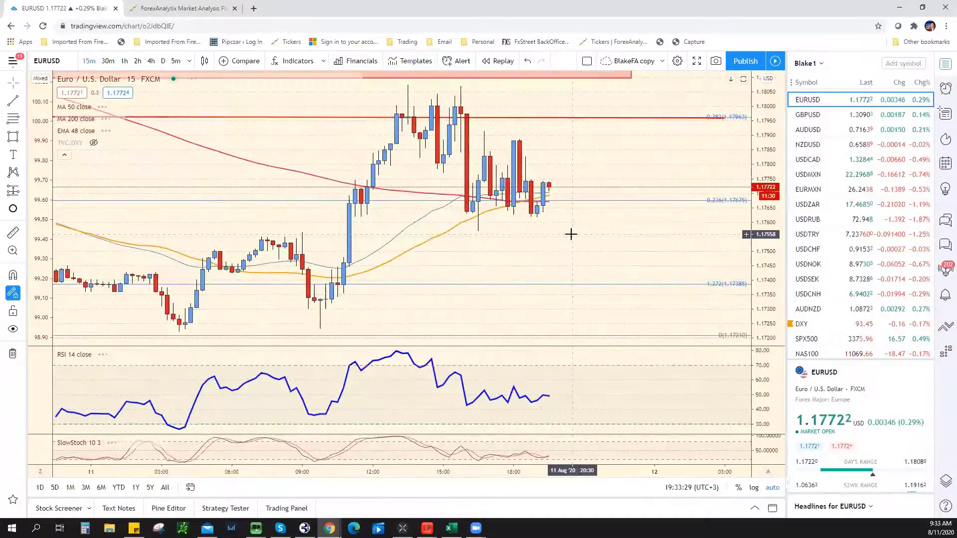
scroll(604, 214, "down", 5)
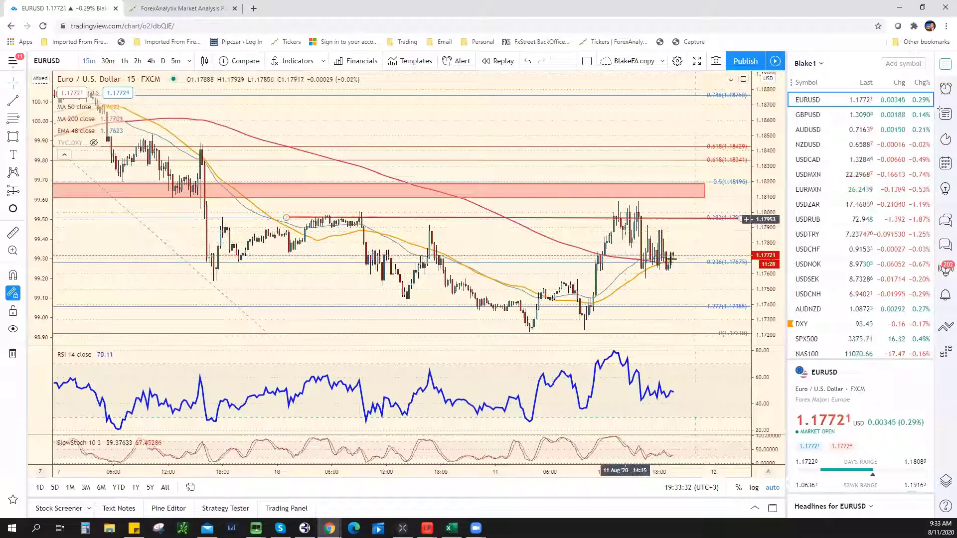
scroll(644, 214, "down", 5)
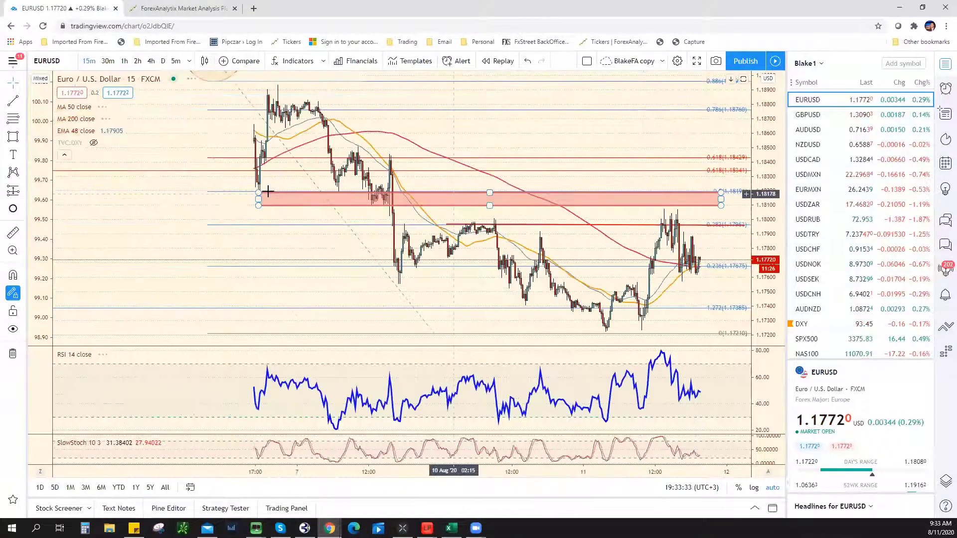
Deselect the red zone rectangle and change EURUSD to 4-hour candles.
left_click(262, 210)
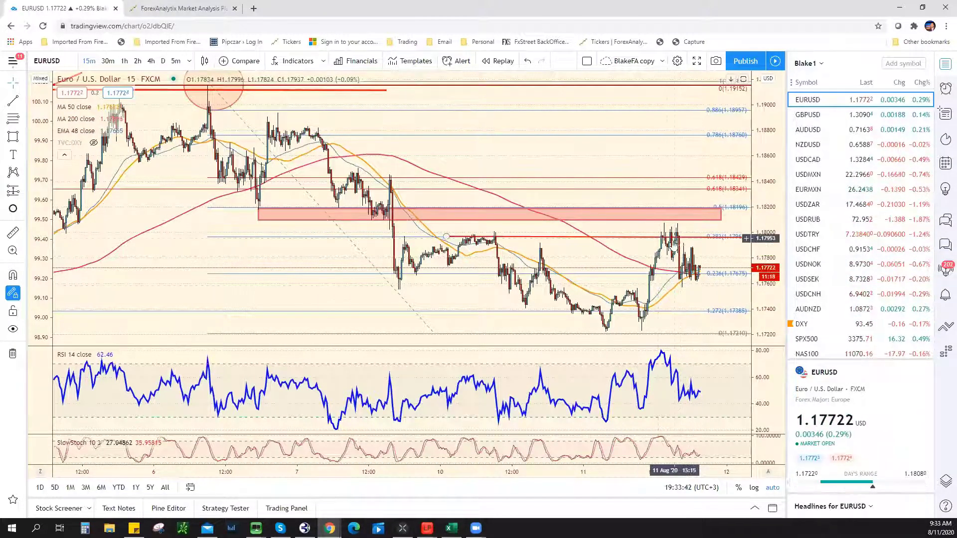
left_click(669, 228)
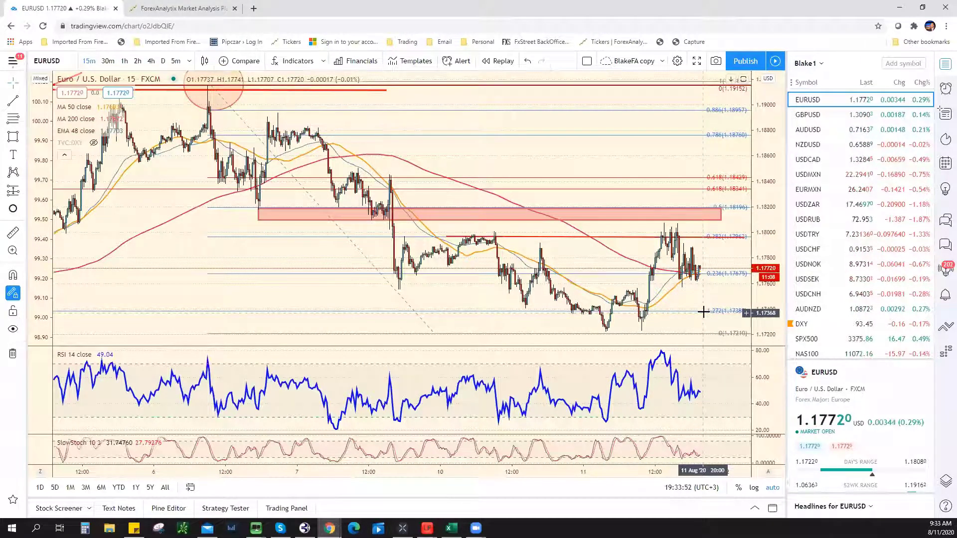
scroll(702, 311, "up", 2)
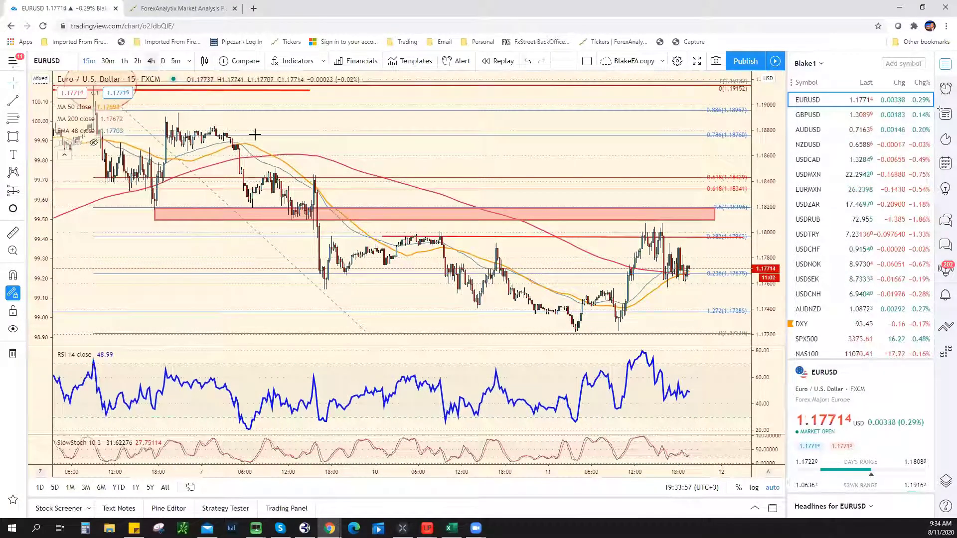
left_click(151, 61)
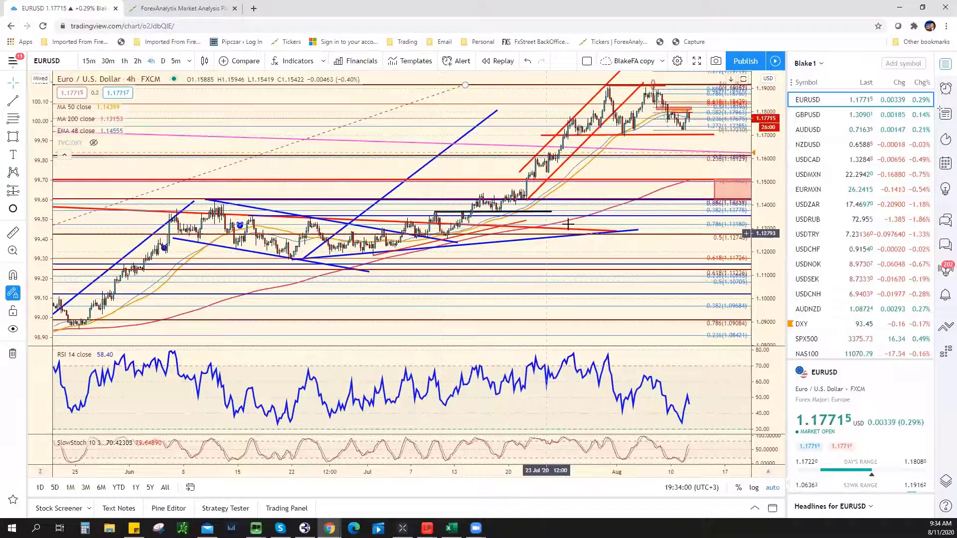
Zoom EURUSD 4h to late June–mid-August and scroll the watchlist to SPX500USD.
scroll(568, 225, "up", 3)
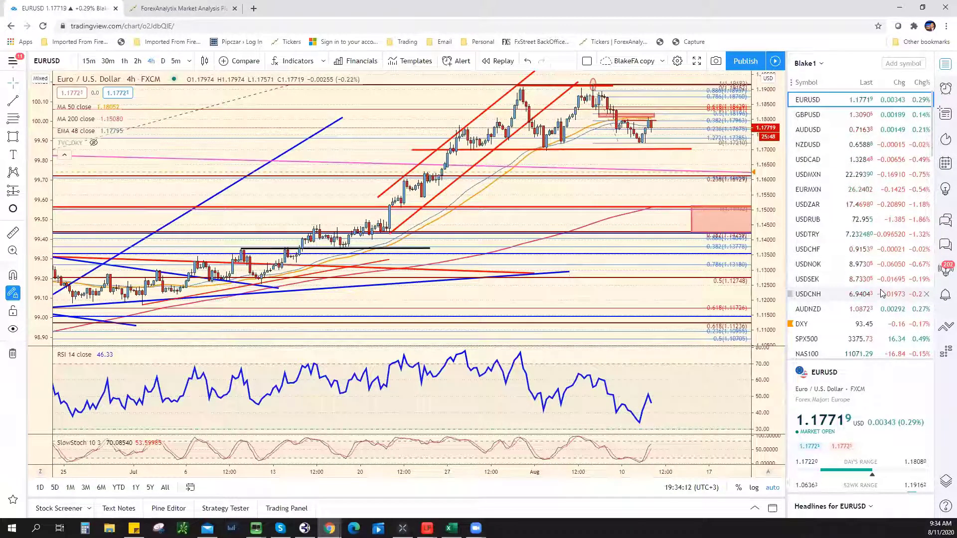
scroll(879, 297, "down", 4)
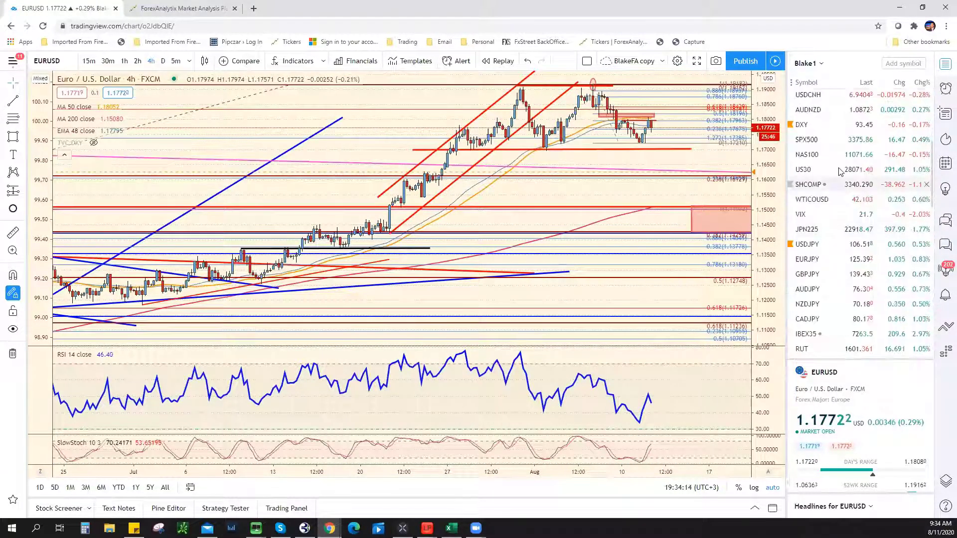
scroll(841, 150, "down", 5)
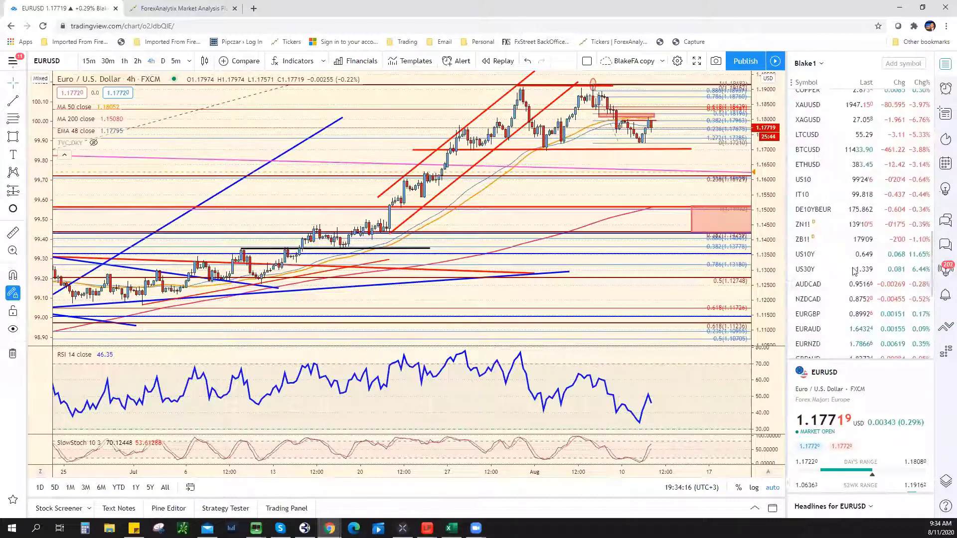
scroll(846, 217, "down", 5)
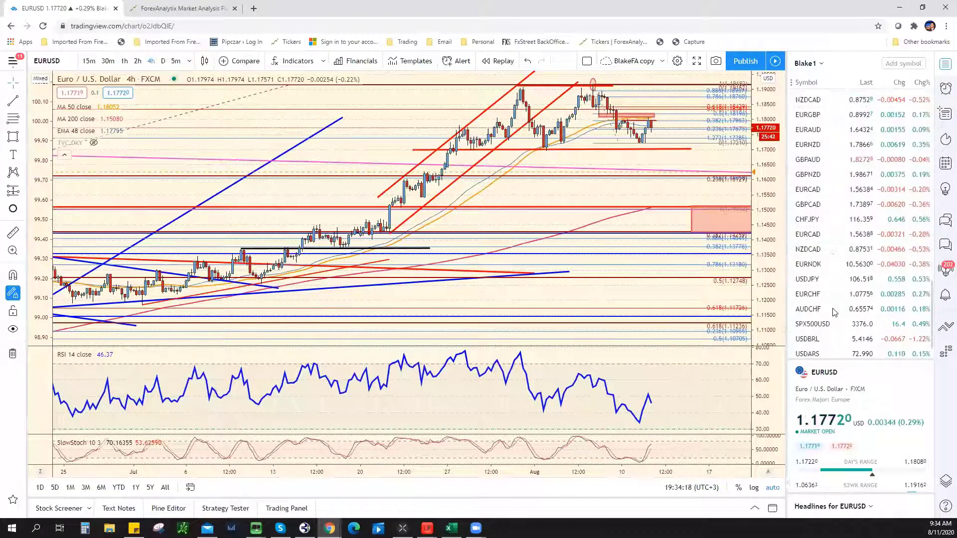
Open SPX500USD on daily (1D) candles.
left_click(841, 294)
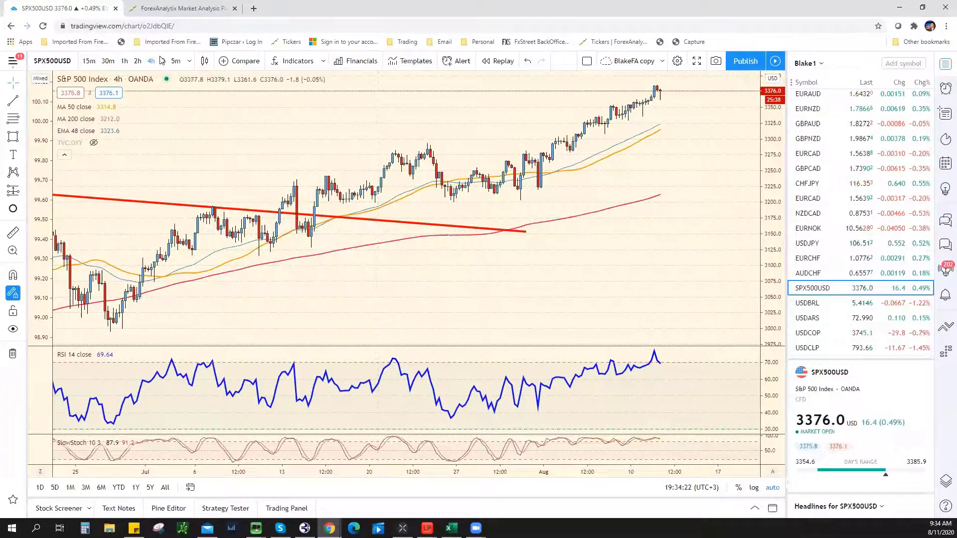
type("1D")
key("Return")
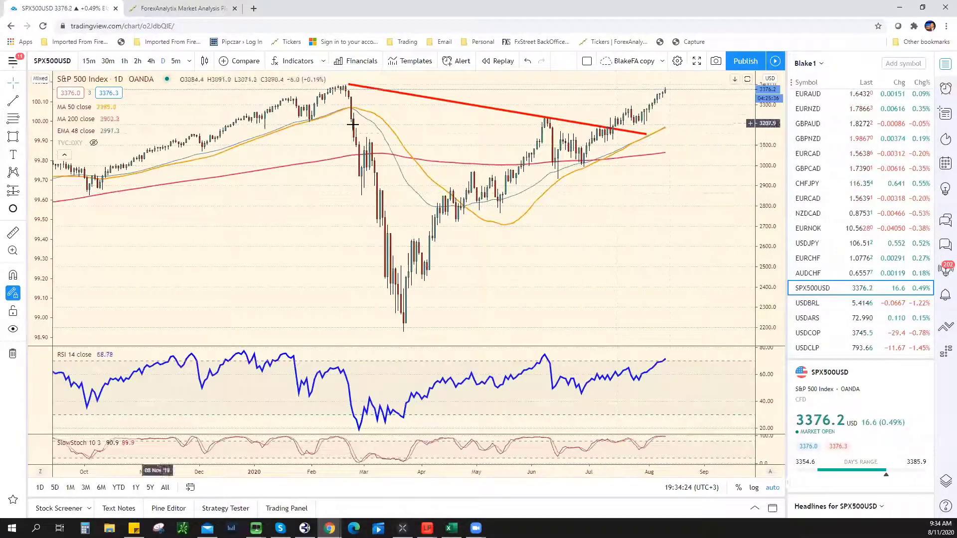
Draw a horizontal ray at the February high.
left_click(24, 103)
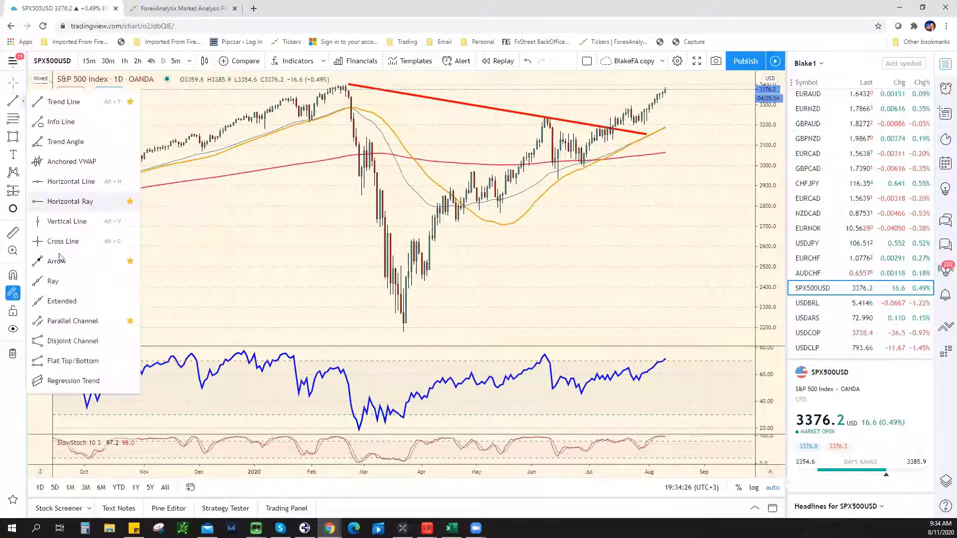
left_click(78, 202)
scroll(410, 96, "down", 5)
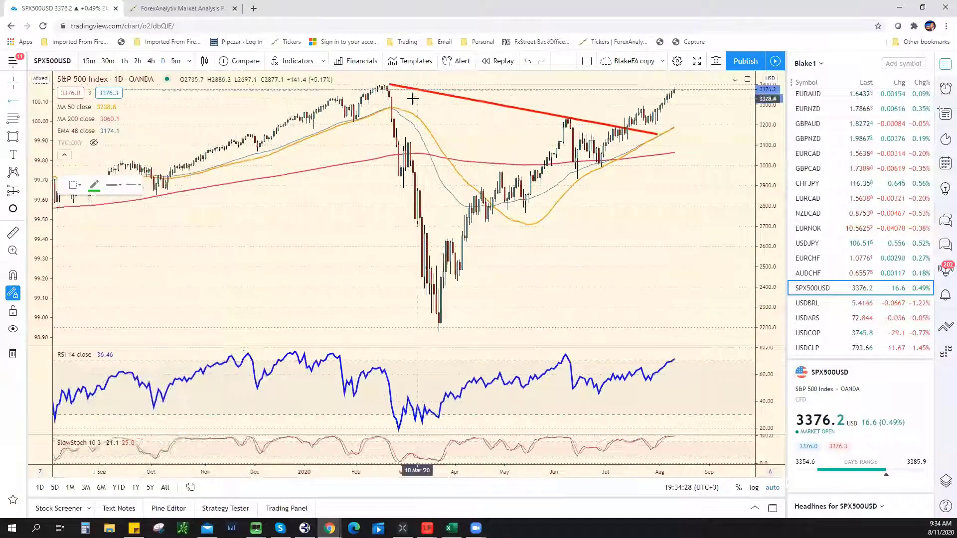
left_click(449, 83)
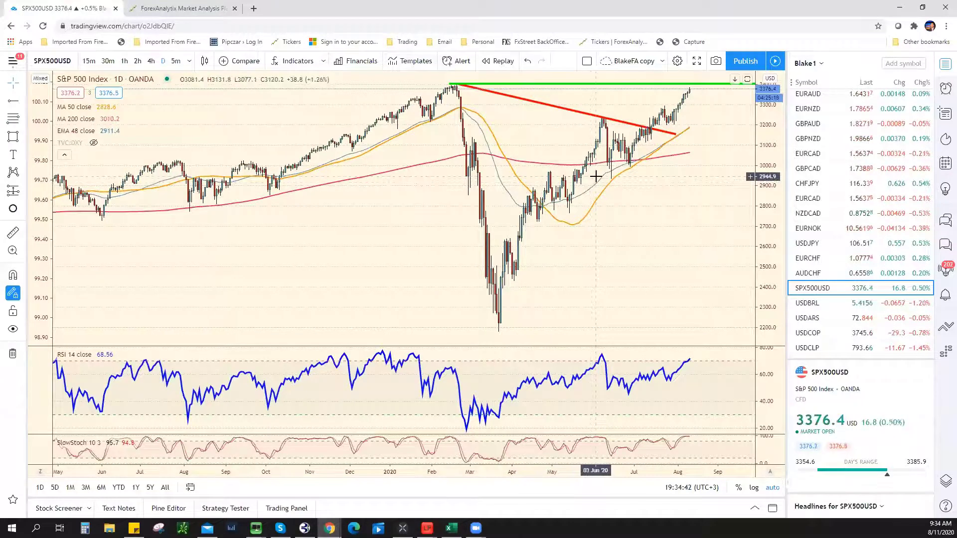
Move SPX500USD up the watchlist in stages until it sits directly below SPX500.
scroll(831, 188, "down", 3)
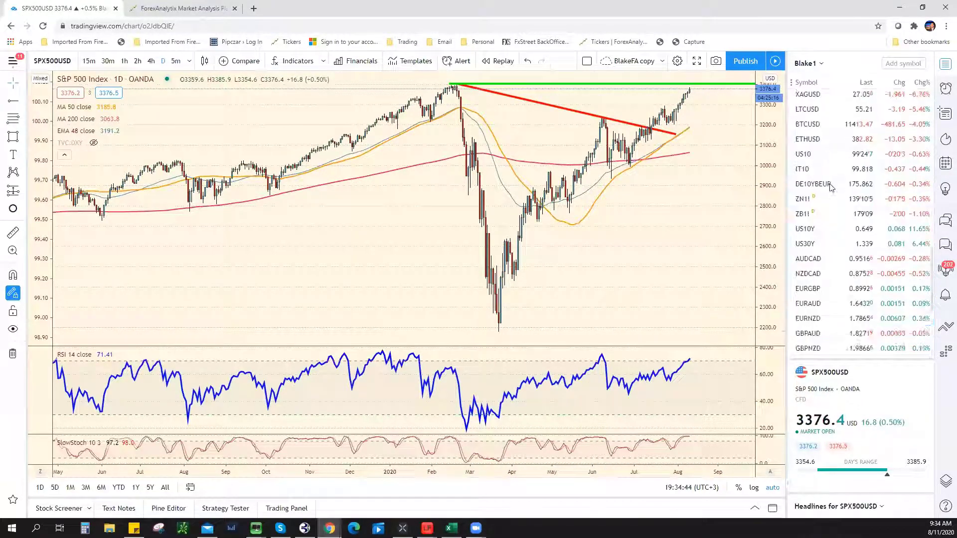
scroll(837, 239, "up", 3)
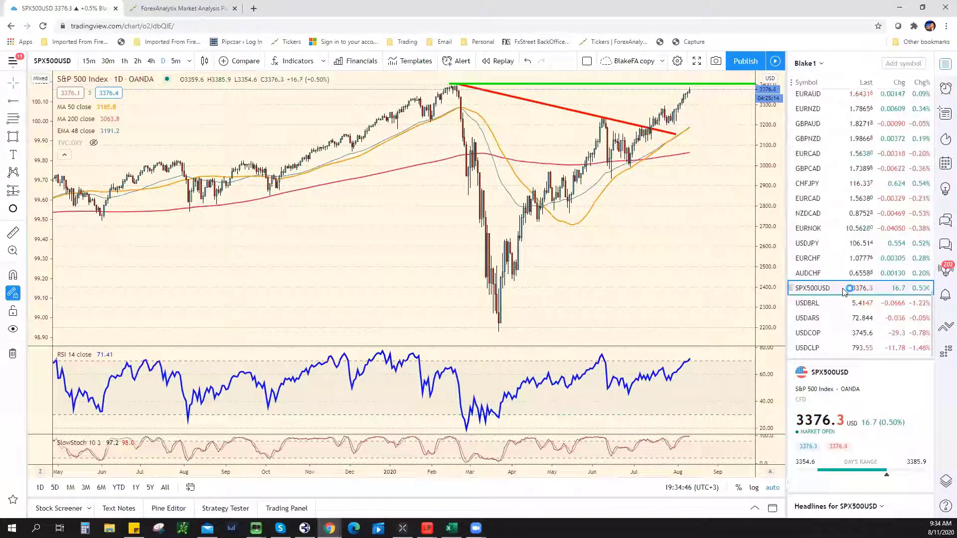
left_click_drag(844, 291, 843, 153)
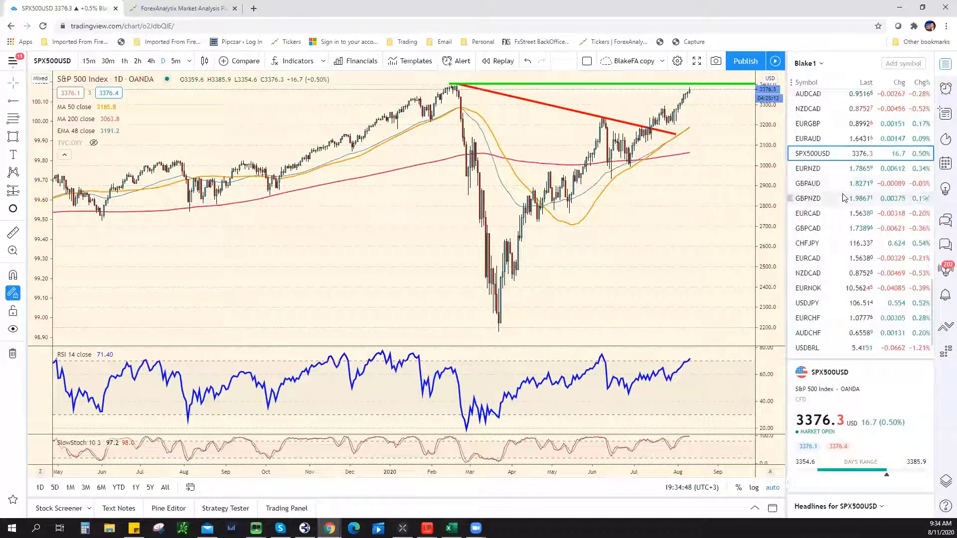
scroll(844, 198, "up", 3)
left_click_drag(833, 305, 837, 102)
scroll(827, 269, "up", 4)
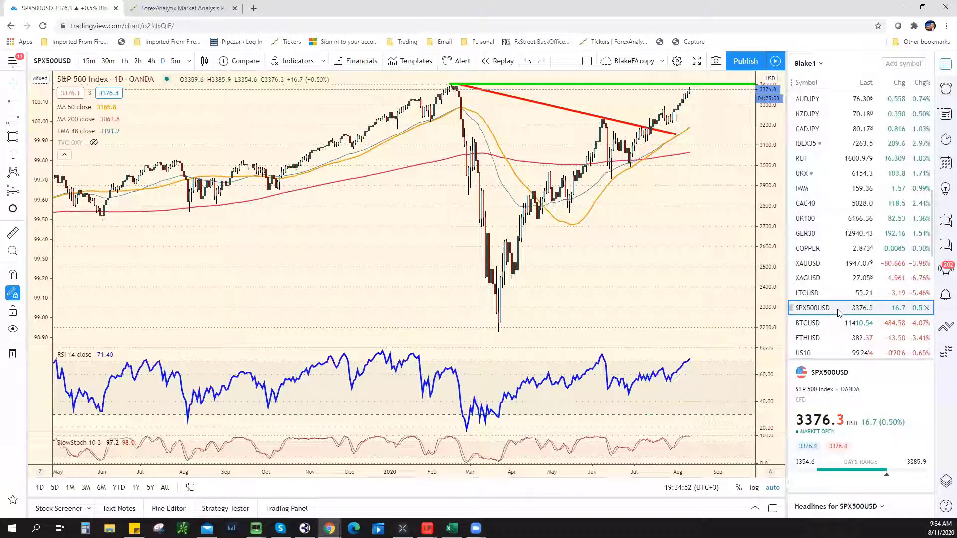
left_click_drag(836, 231, 847, 114)
scroll(837, 182, "up", 4)
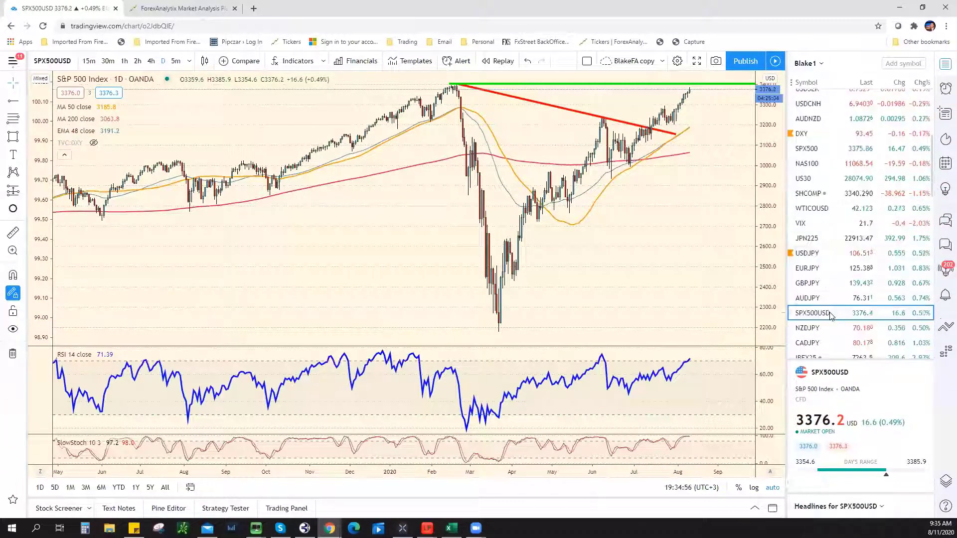
left_click_drag(837, 313, 828, 155)
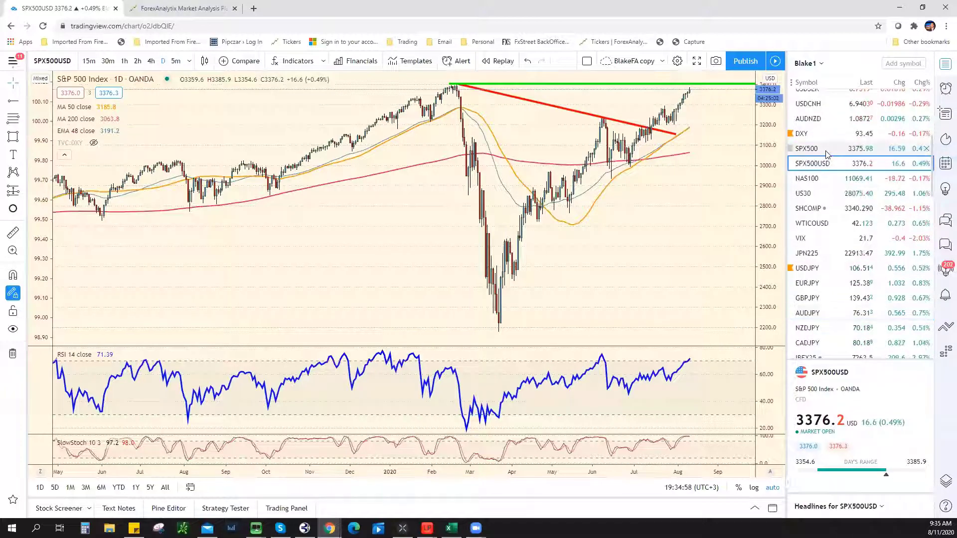
left_click(826, 152)
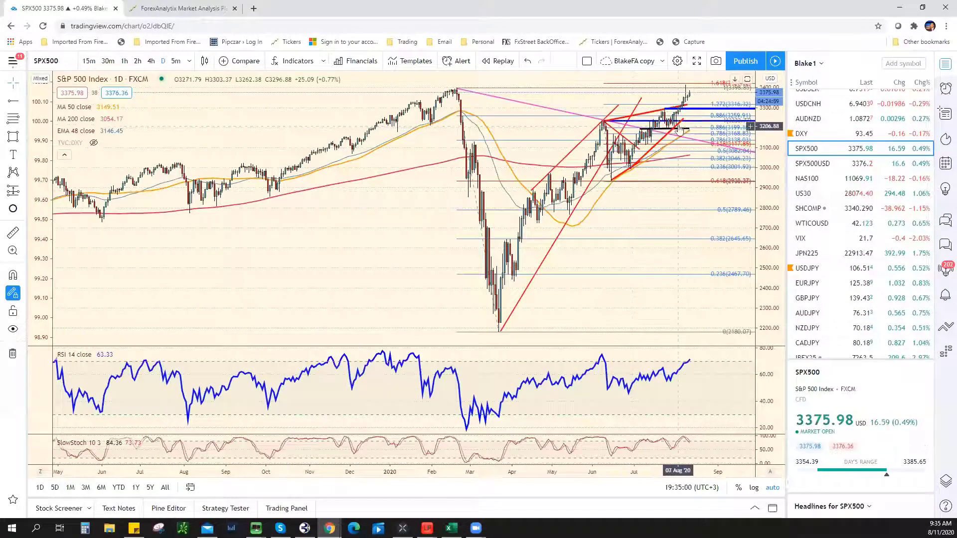
scroll(647, 97, "up", 3)
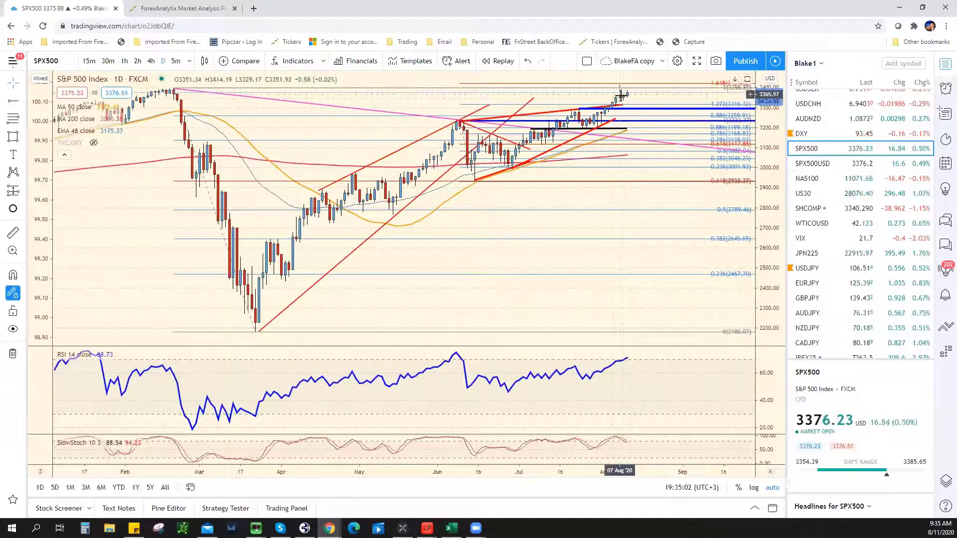
scroll(620, 103, "down", 2)
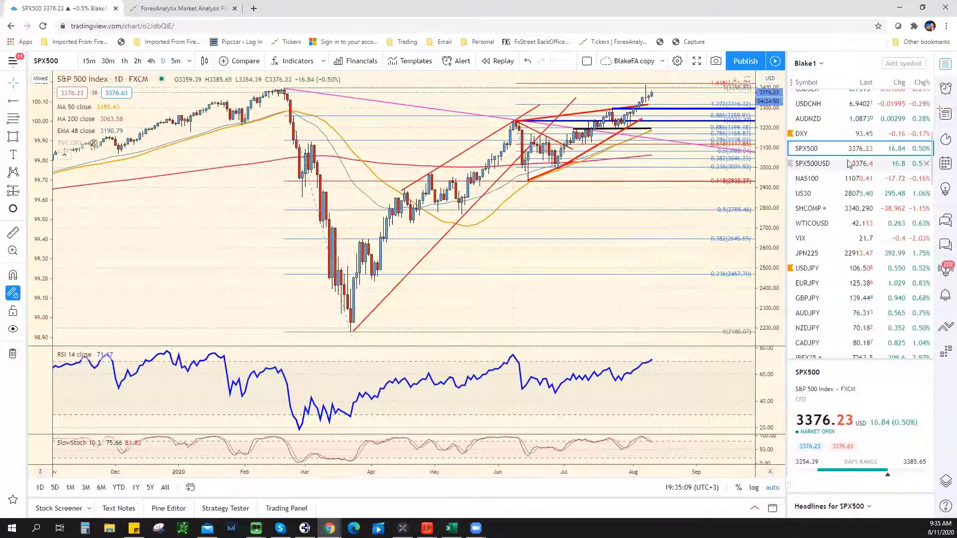
key("Down")
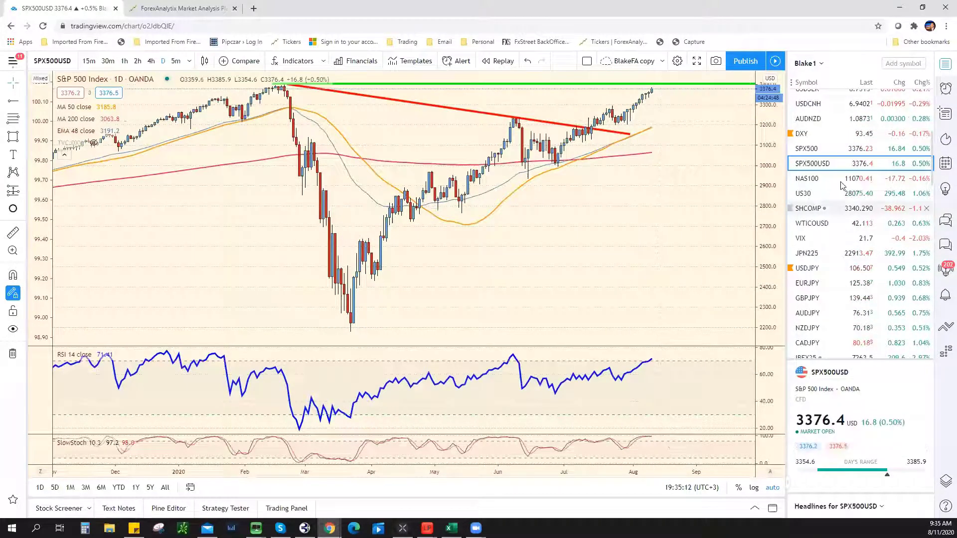
Open the NAS100 daily chart to review its Fibonacci extensions and trendlines.
left_click(841, 184)
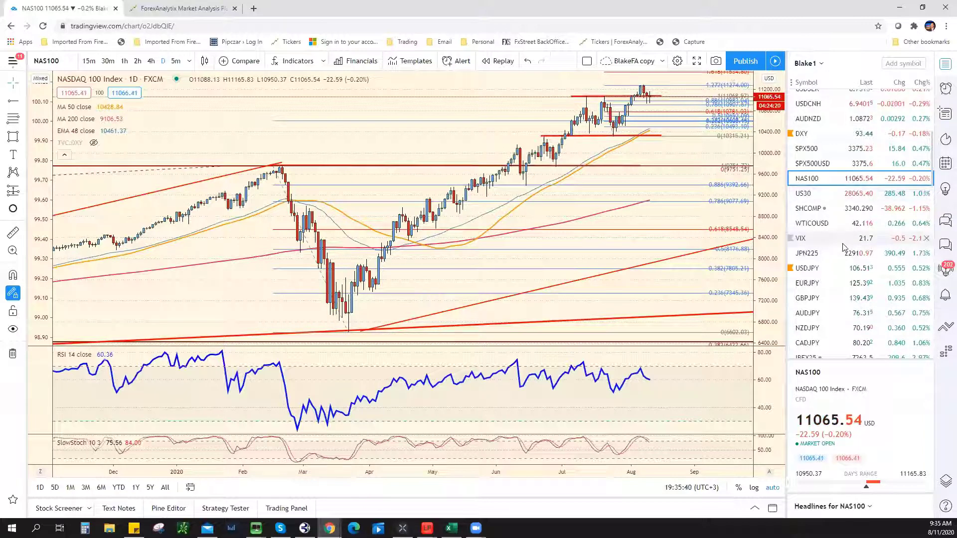
scroll(837, 259, "up", 2)
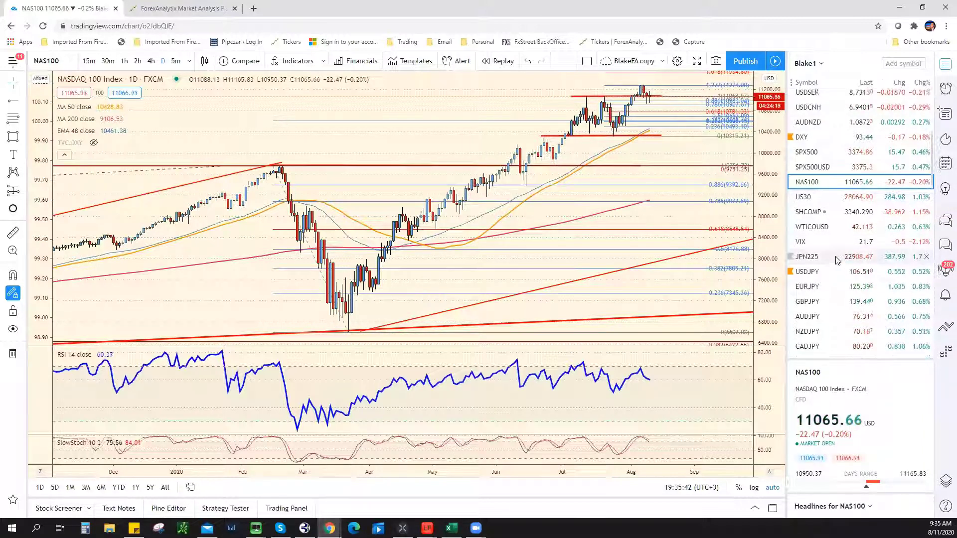
scroll(835, 273, "down", 5)
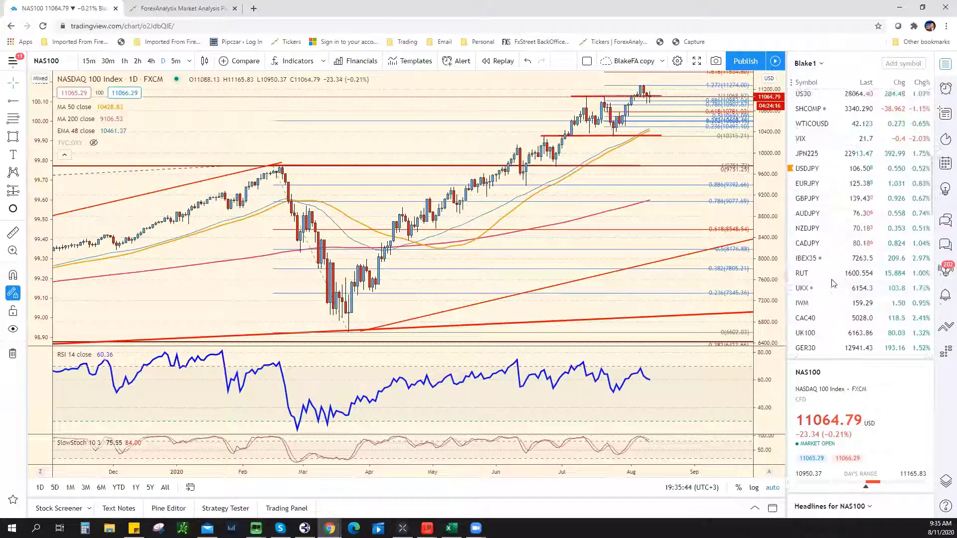
Open daily XAUUSD and zoom to roughly Aug 2019–Sep 2020.
left_click(837, 282)
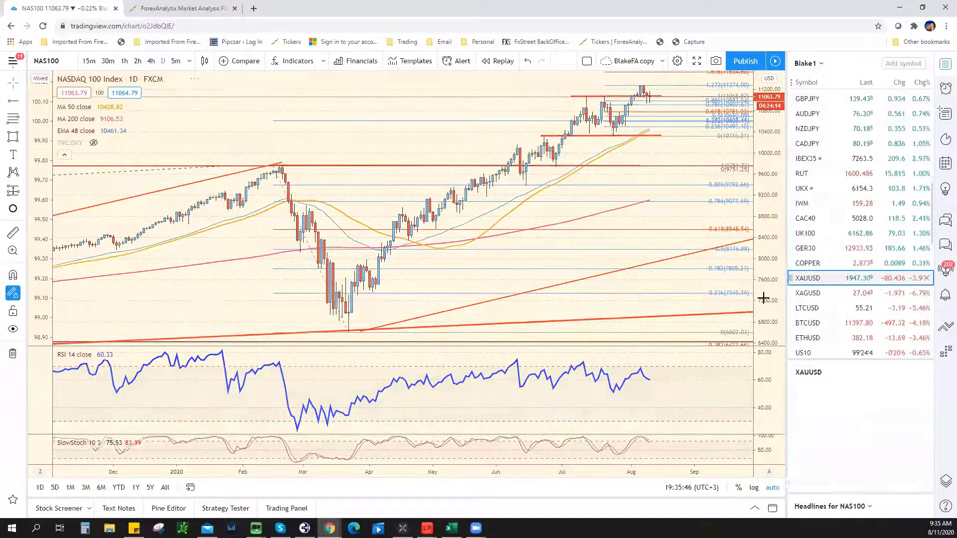
scroll(645, 226, "down", 5)
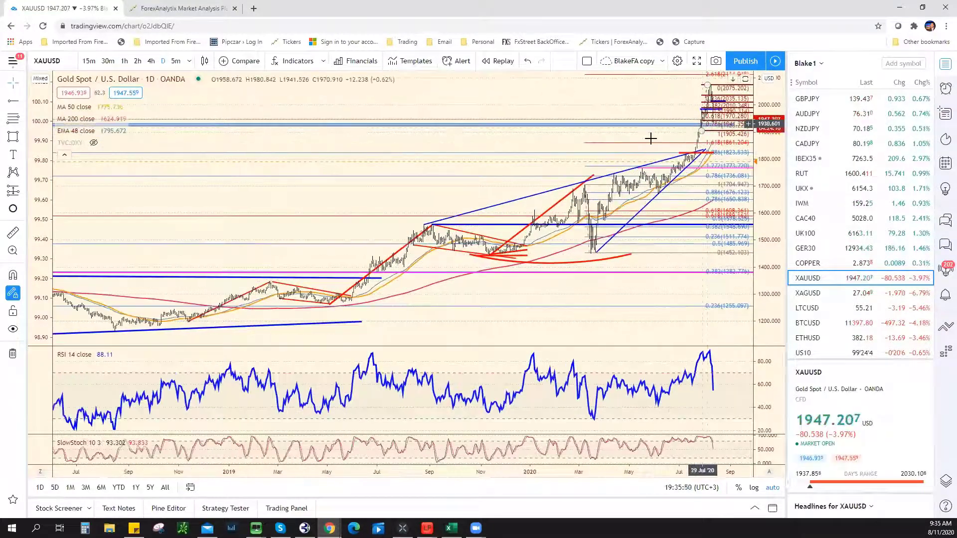
scroll(671, 142, "up", 3)
scroll(672, 141, "up", 2)
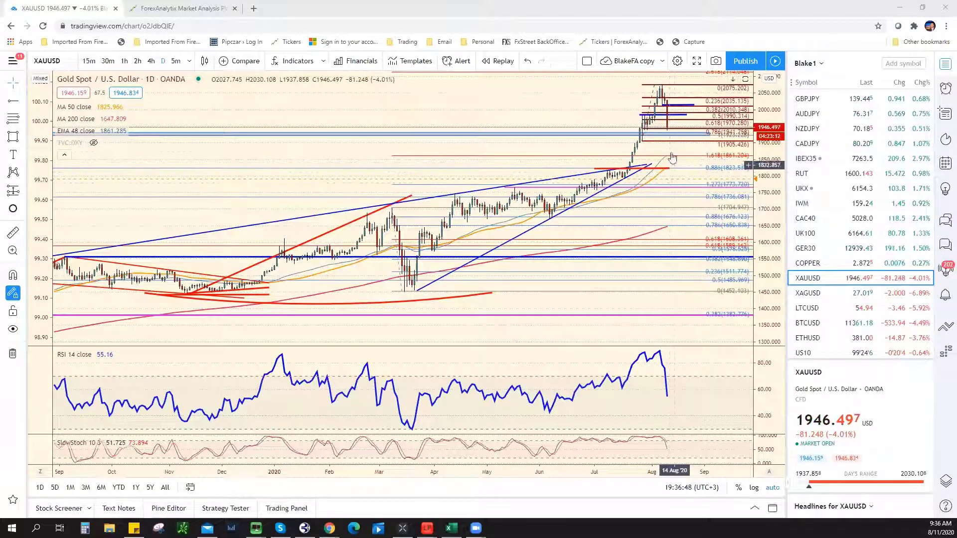
scroll(668, 153, "down", 2)
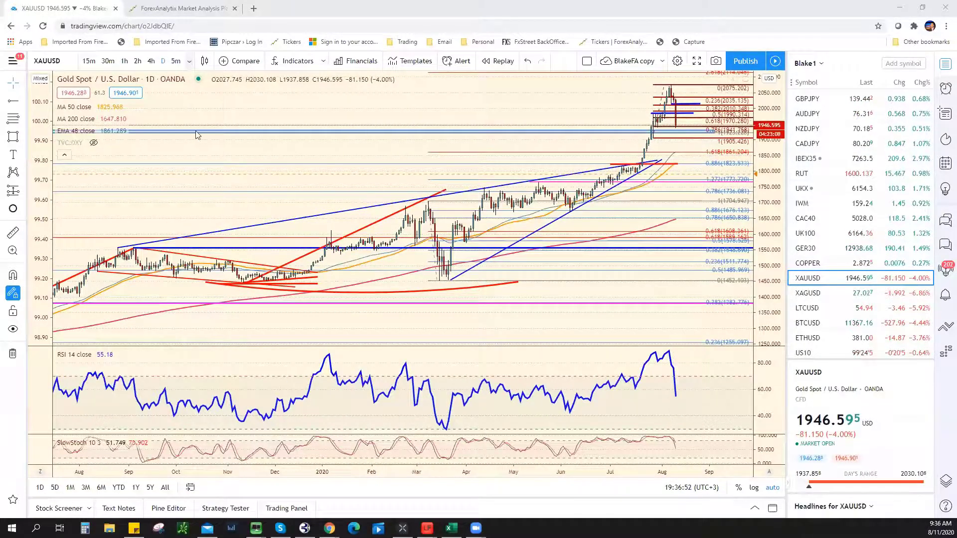
left_click(188, 61)
Switch gold to 1-week candles and zoom out until the axis starts in 2012.
left_click(202, 357)
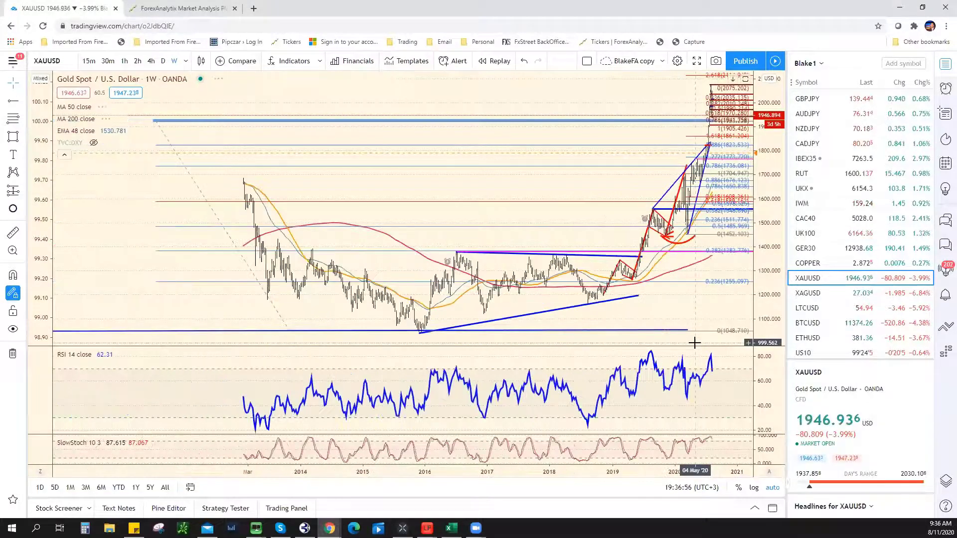
scroll(694, 342, "down", 1)
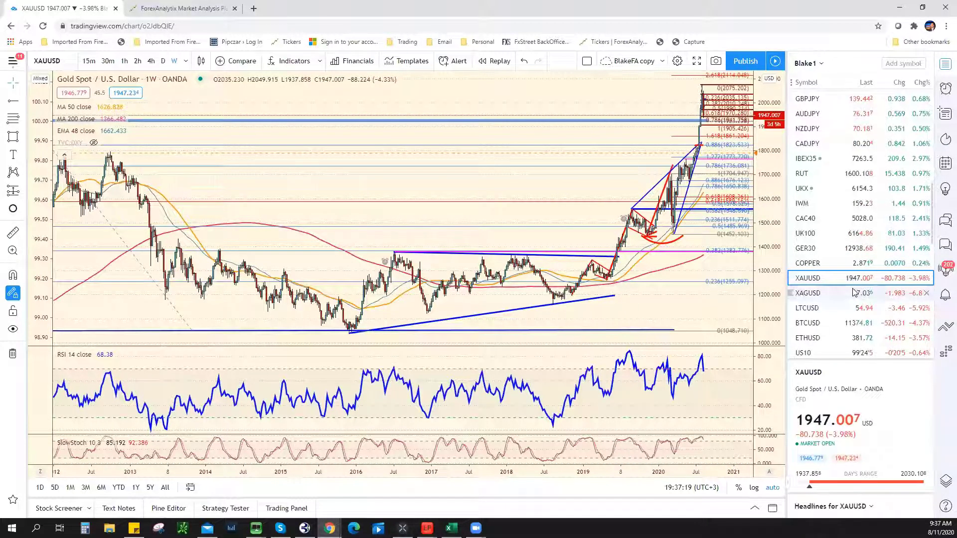
scroll(853, 291, "down", 2)
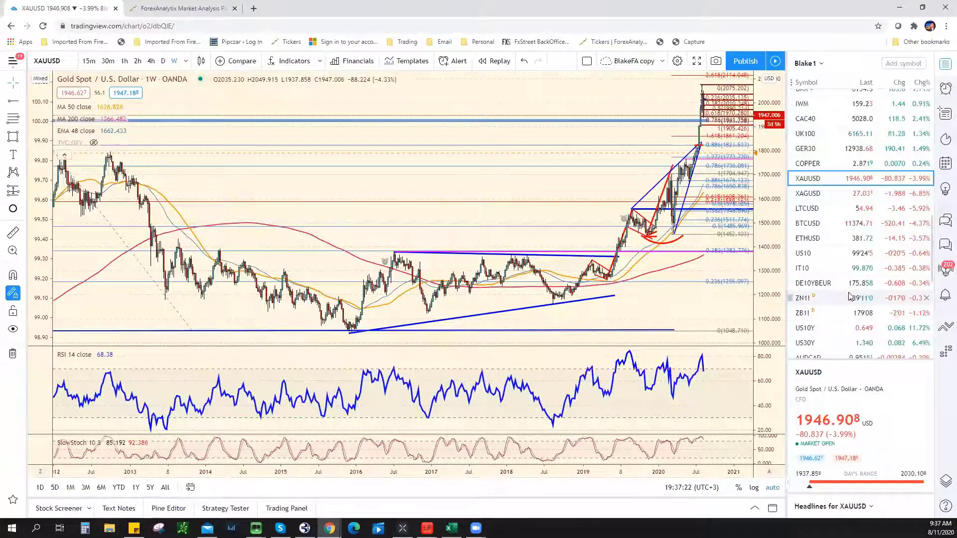
Open the ZN1! 10 Year T-Note Futures chart on daily candles.
left_click(849, 297)
scroll(607, 249, "up", 5)
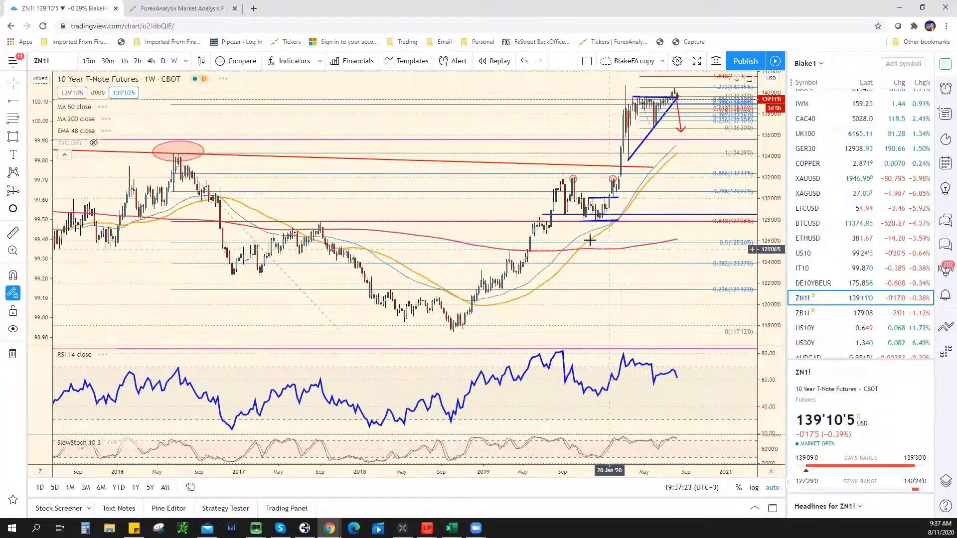
left_click(163, 60)
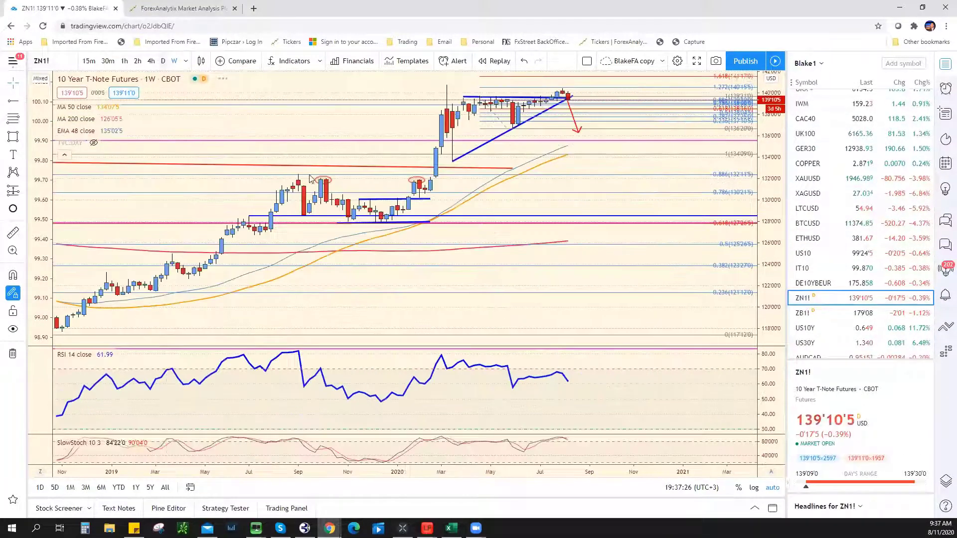
scroll(580, 266, "down", 3)
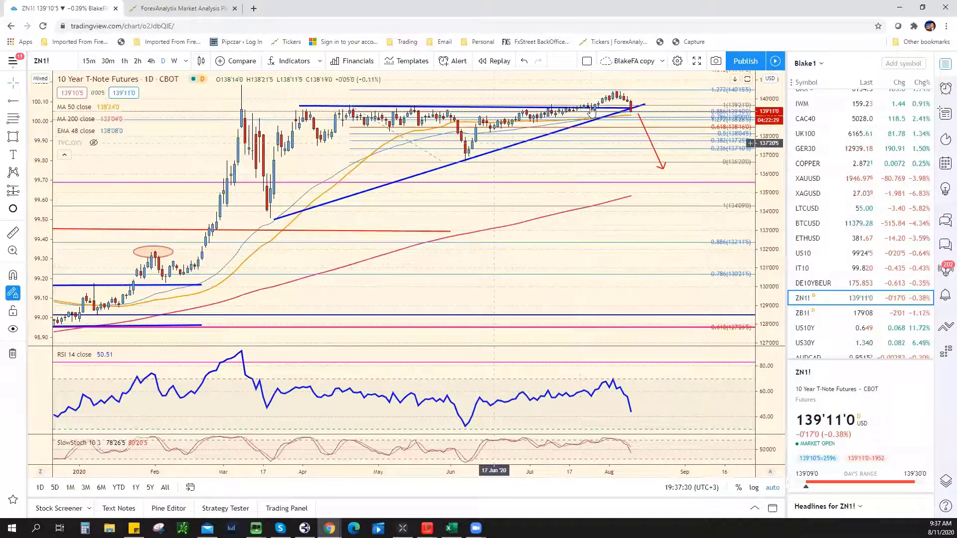
Reset the chart view so the latest bars show, then fine-tune the zoom.
right_click(468, 292)
left_click(476, 296)
scroll(528, 302, "up", 4)
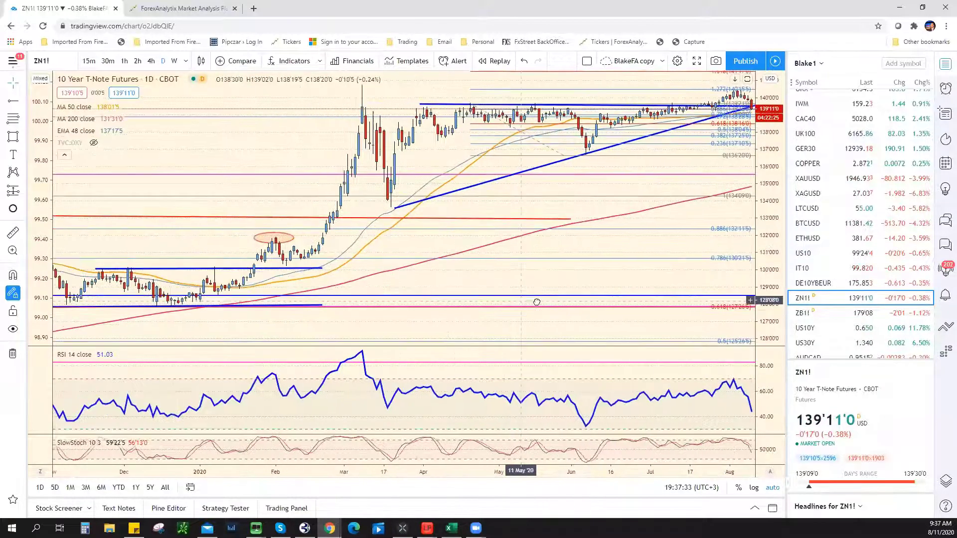
scroll(559, 288, "up", 1)
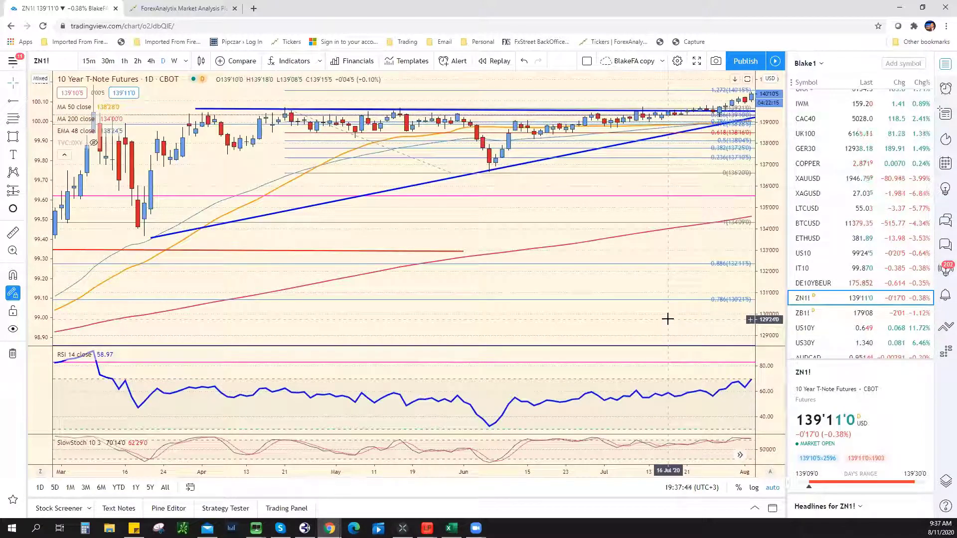
scroll(667, 317, "down", 4)
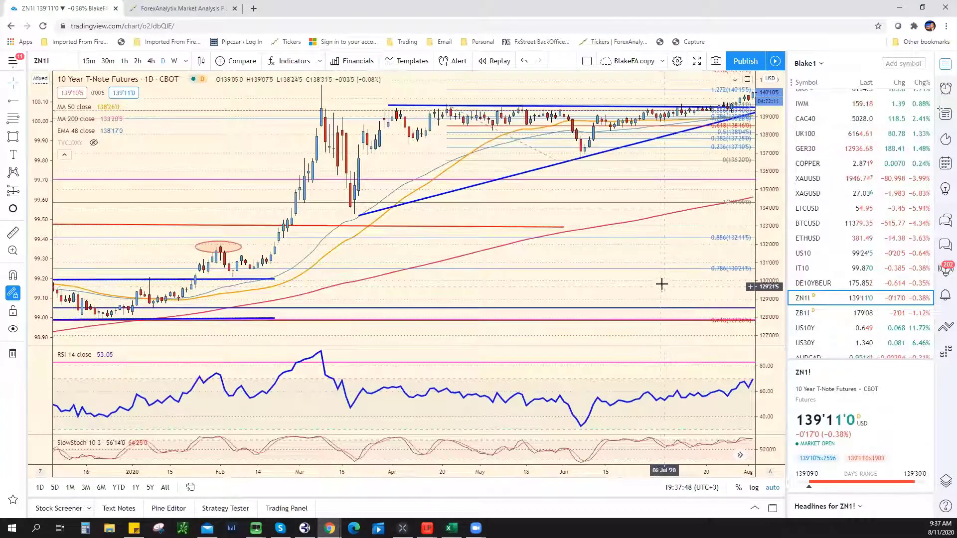
scroll(675, 274, "down", 2)
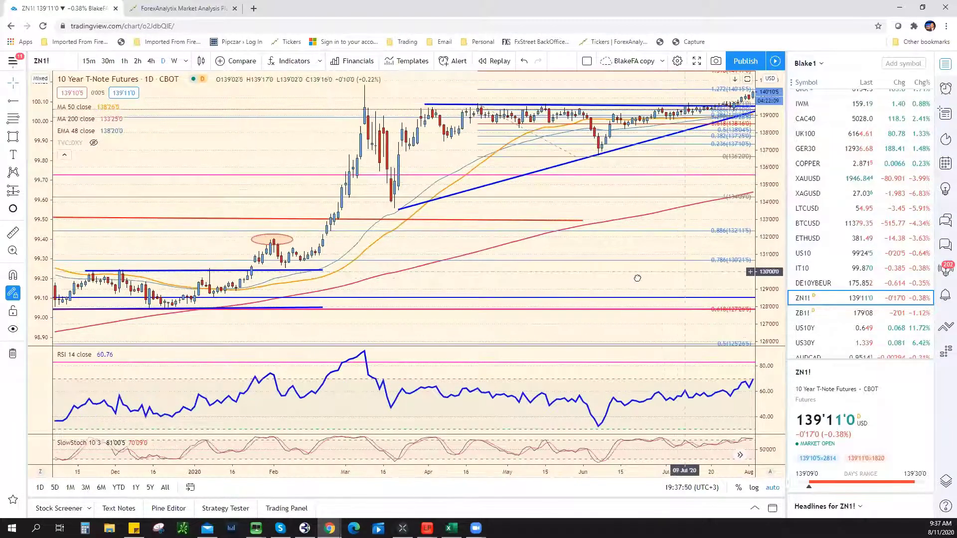
scroll(658, 224, "right", 1)
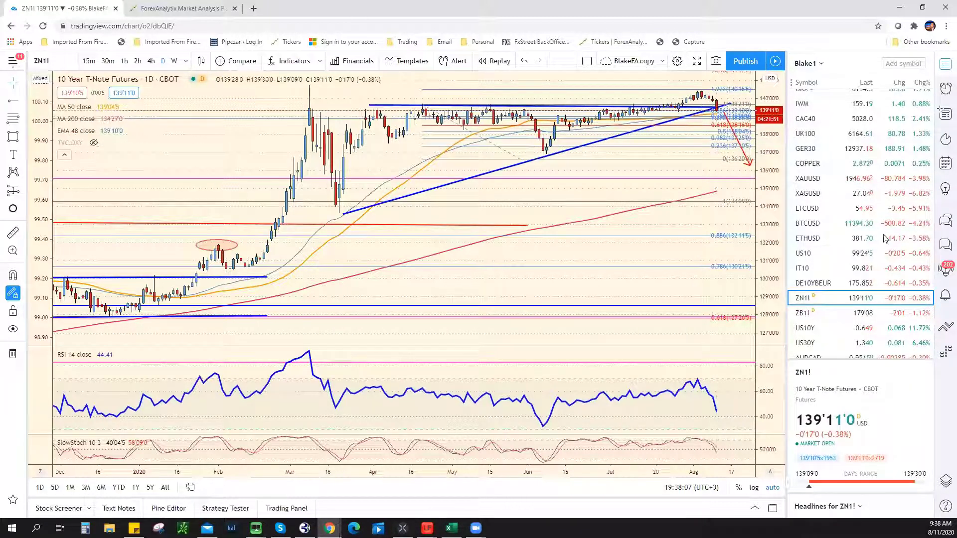
scroll(862, 276, "up", 3)
scroll(862, 275, "up", 5)
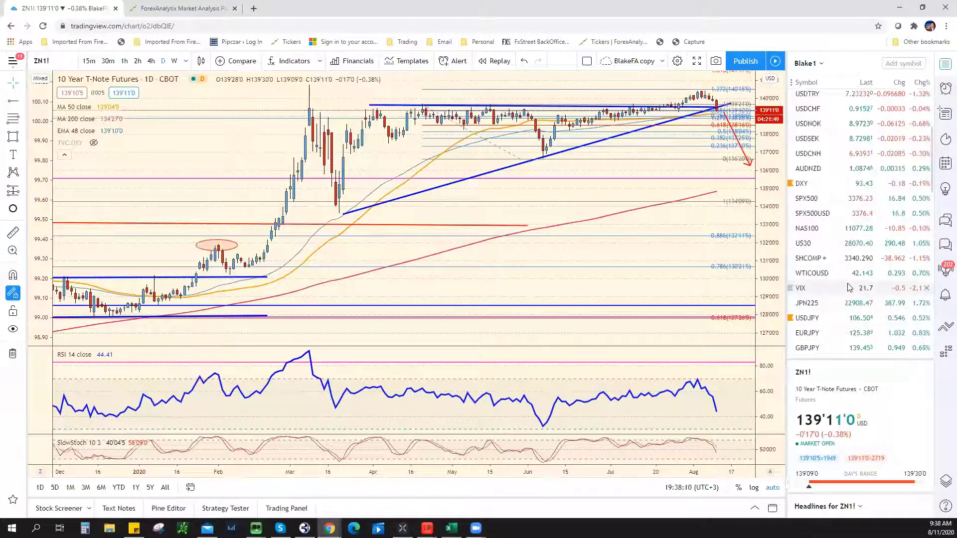
Open the VIX daily chart and zoom into its recent bars.
left_click(857, 288)
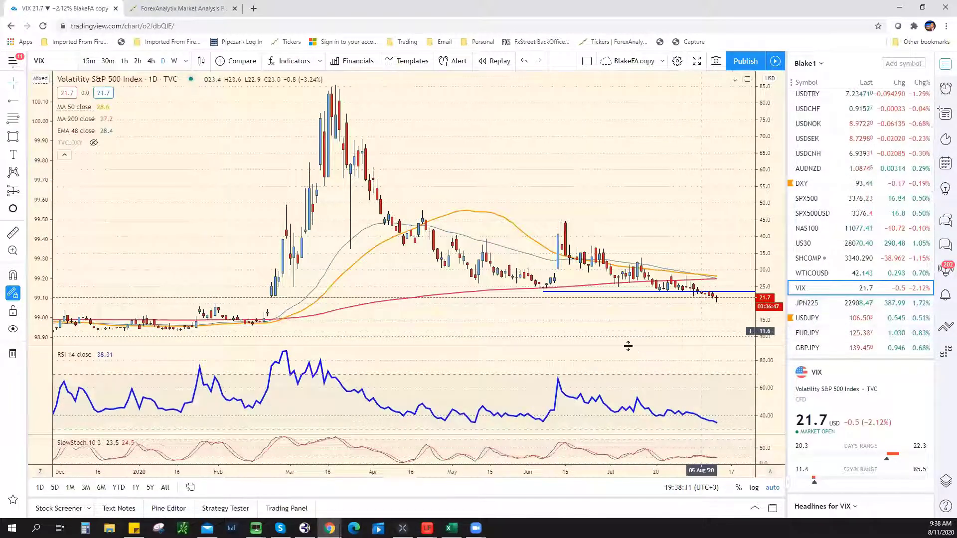
scroll(638, 352, "up", 4)
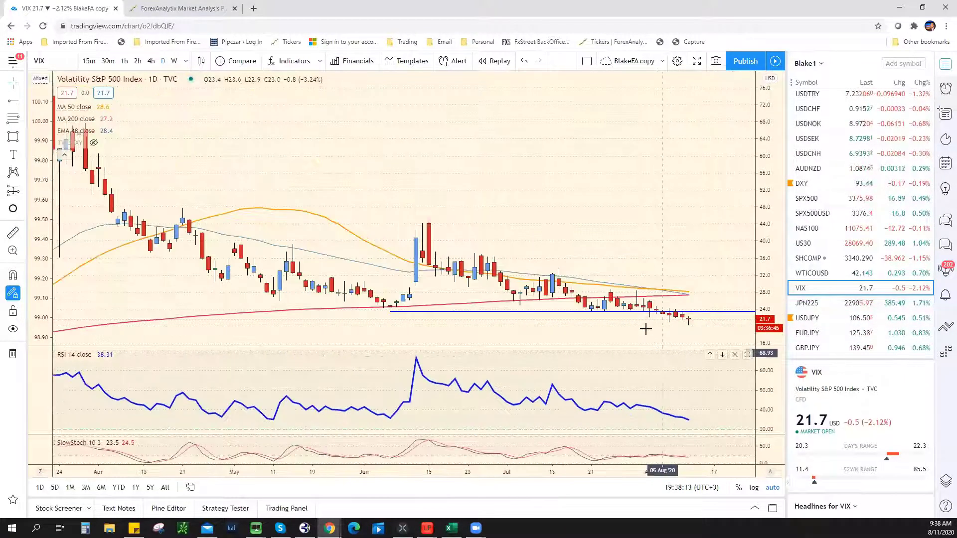
scroll(640, 324, "up", 2)
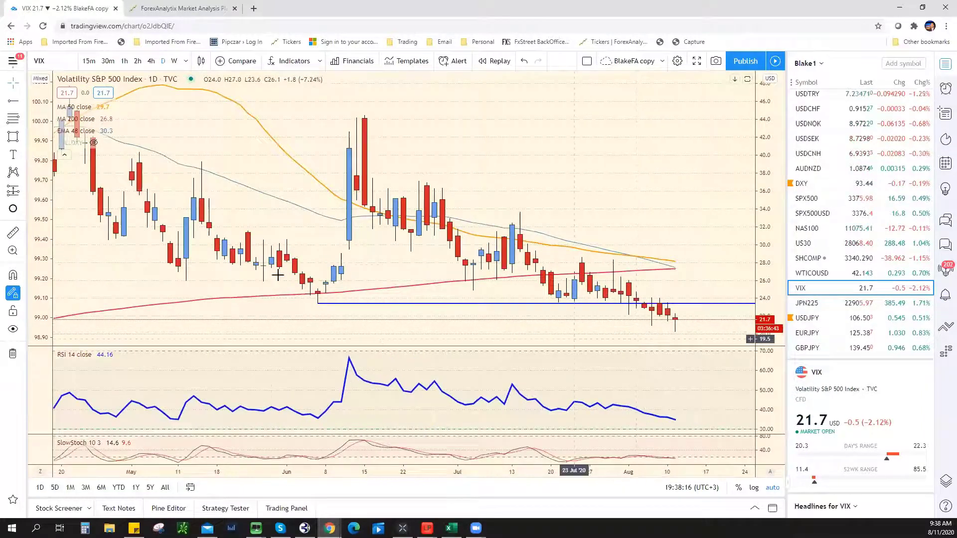
scroll(263, 253, "down", 5)
Draw two descending trendlines from the March and June VIX peaks to the latest bars.
left_click(21, 101)
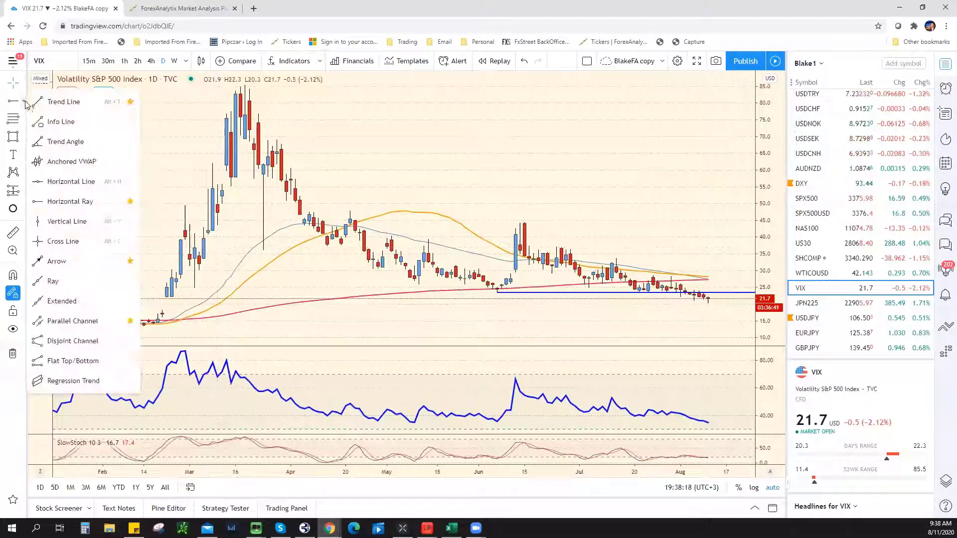
left_click(60, 102)
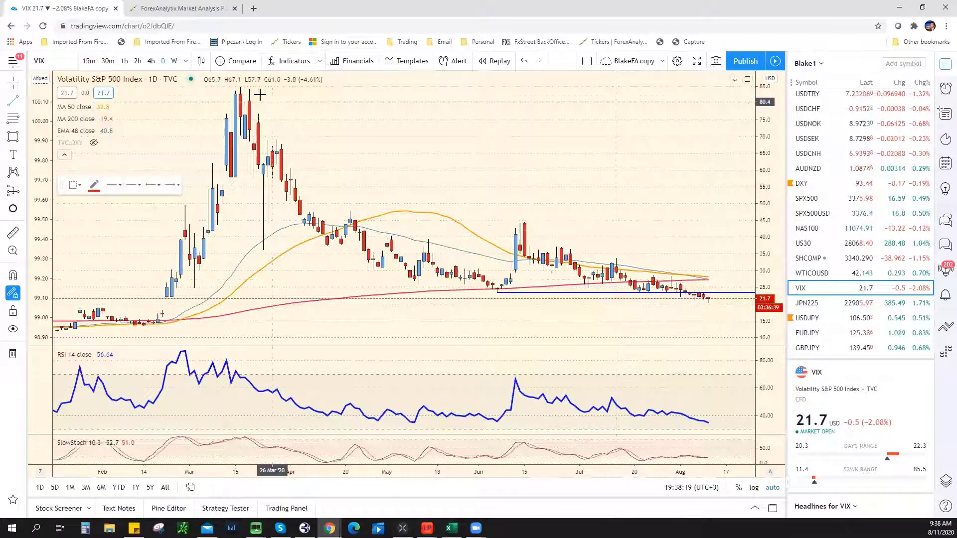
scroll(399, 105, "down", 2)
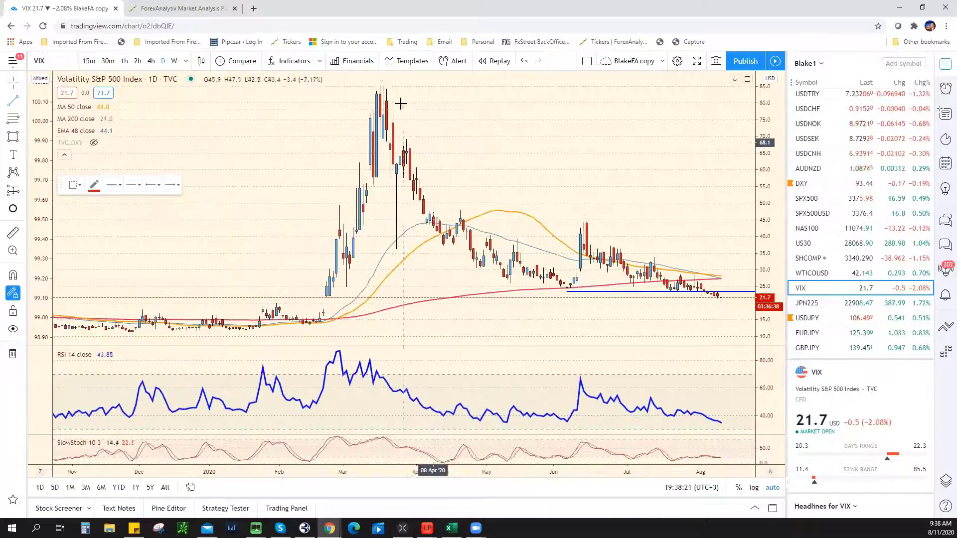
left_click(383, 85)
left_click(736, 299)
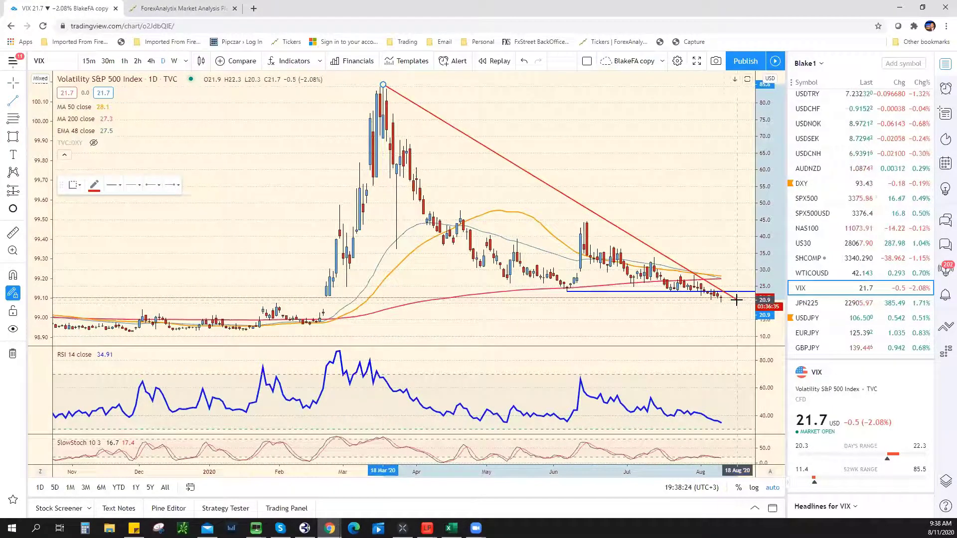
left_click(584, 220)
left_click(741, 301)
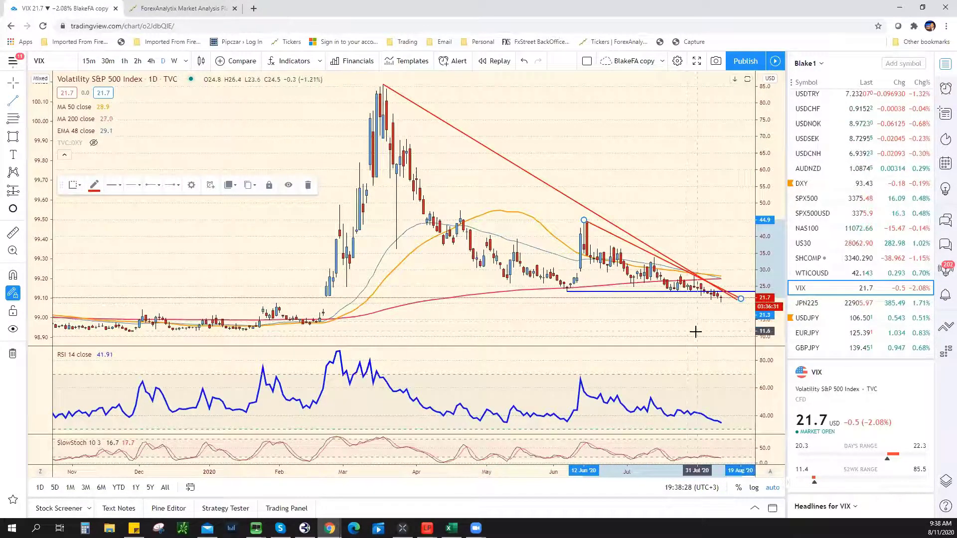
scroll(707, 316, "up", 2)
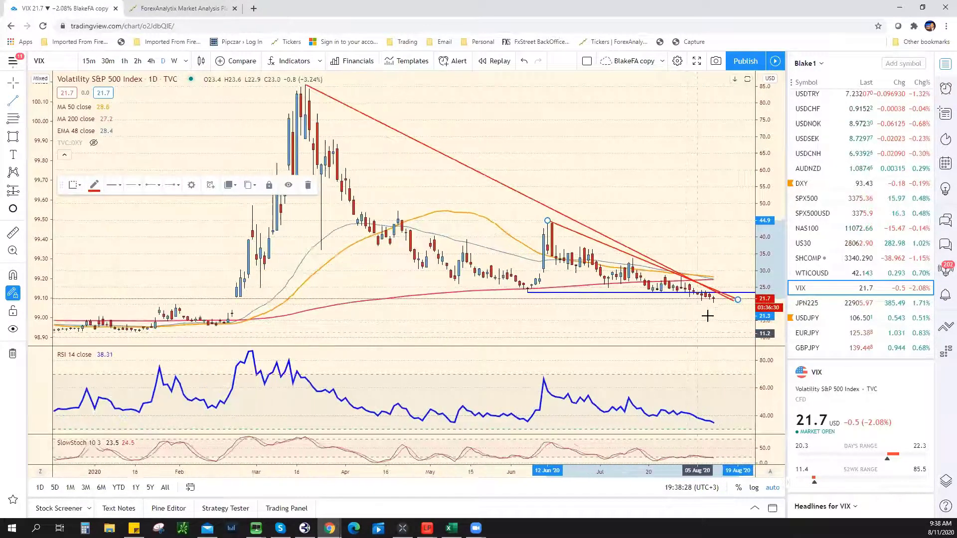
Add a short upward projection arrow from the latest VIX price.
left_click(716, 287)
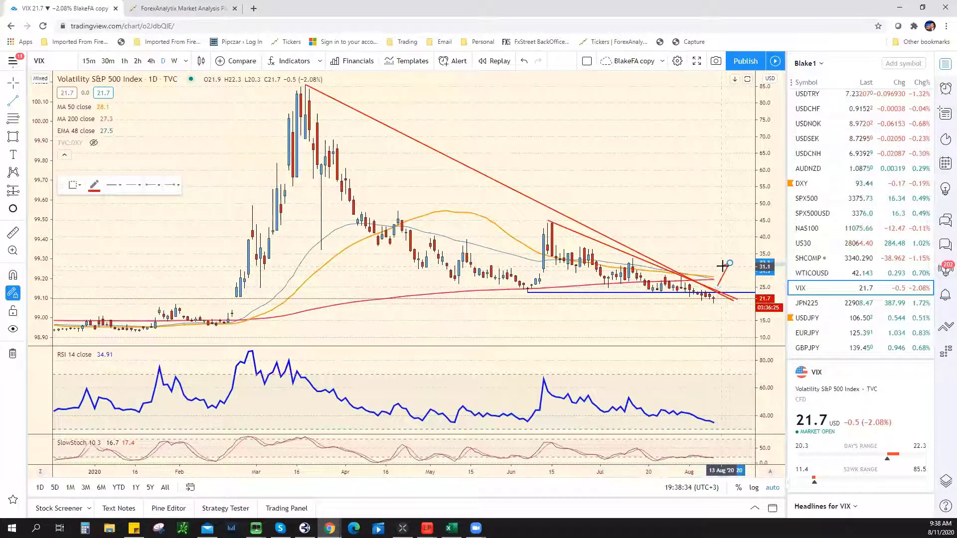
left_click(729, 262)
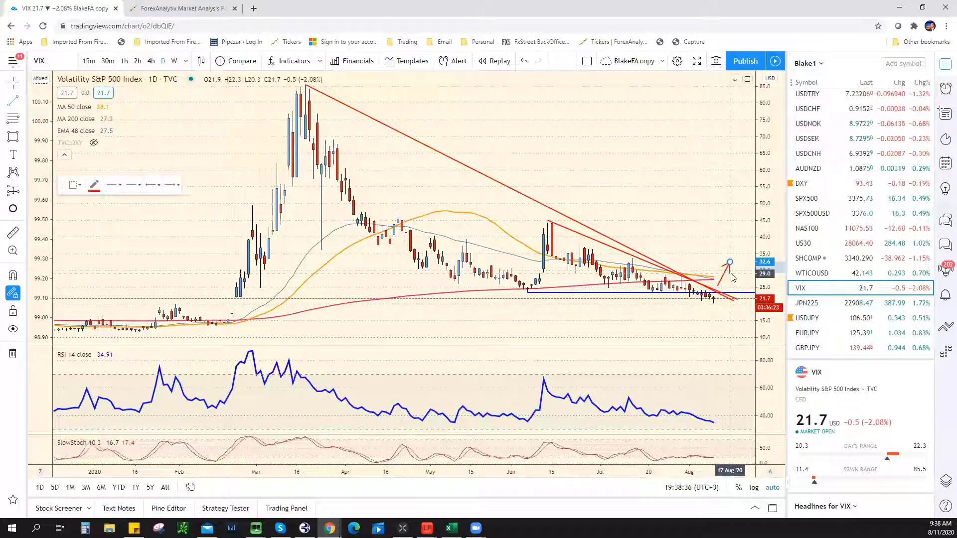
left_click(783, 308)
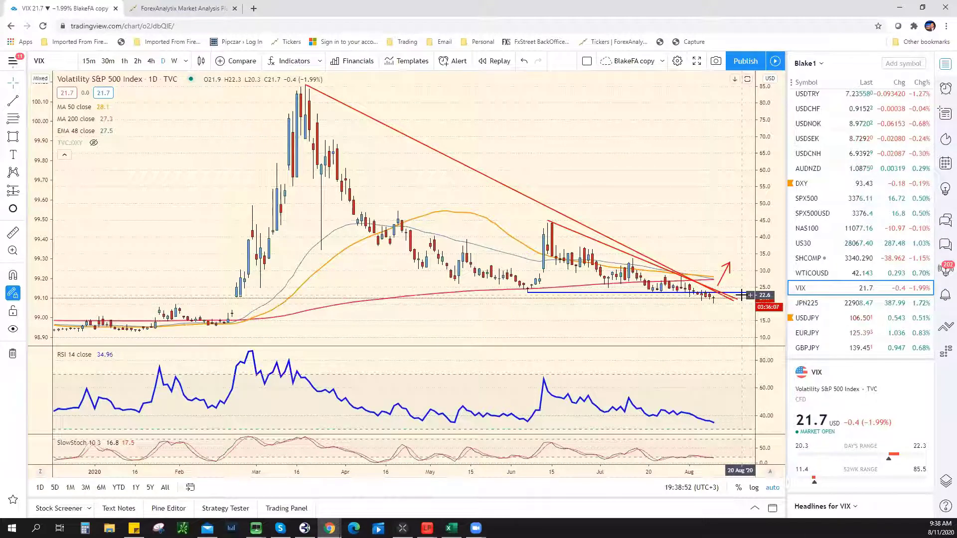
scroll(741, 294, "up", 2)
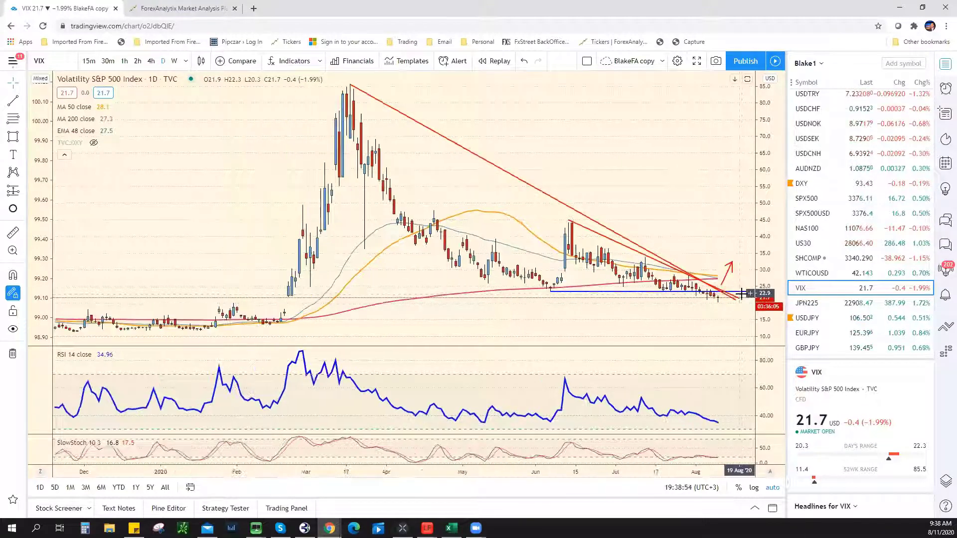
scroll(740, 295, "up", 1)
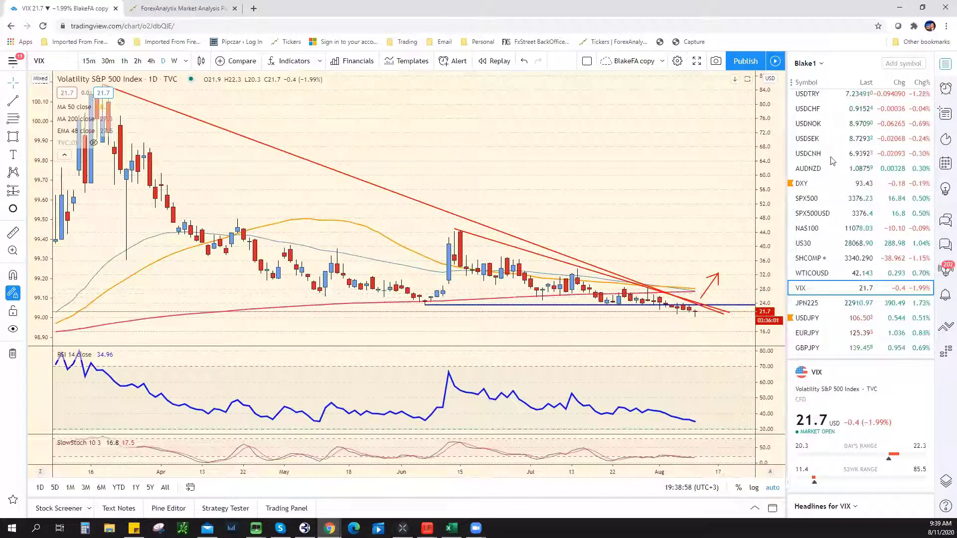
scroll(842, 120, "up", 3)
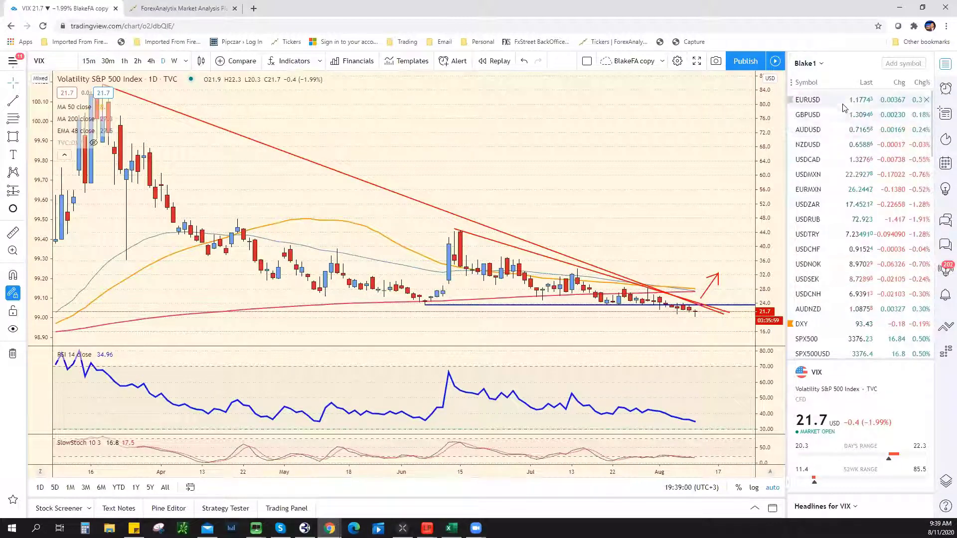
Switch to EURUSD and draw the projected path's downward leg from the latest price.
left_click(842, 104)
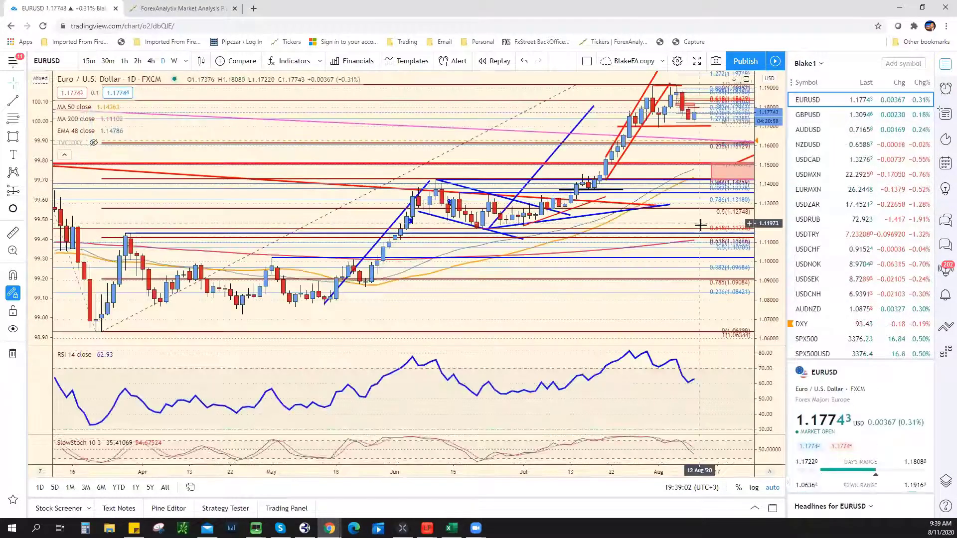
scroll(685, 299, "down", 3)
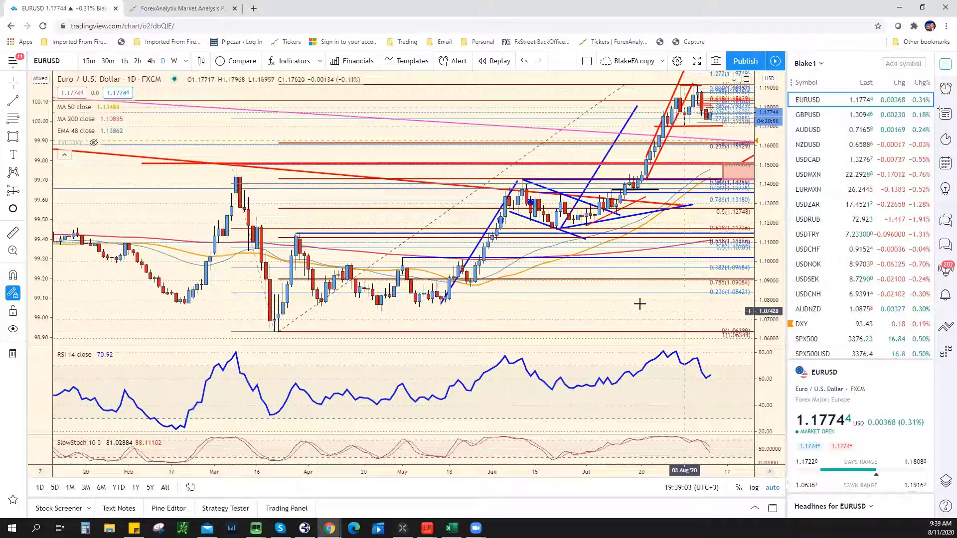
left_click_drag(584, 310, 476, 312)
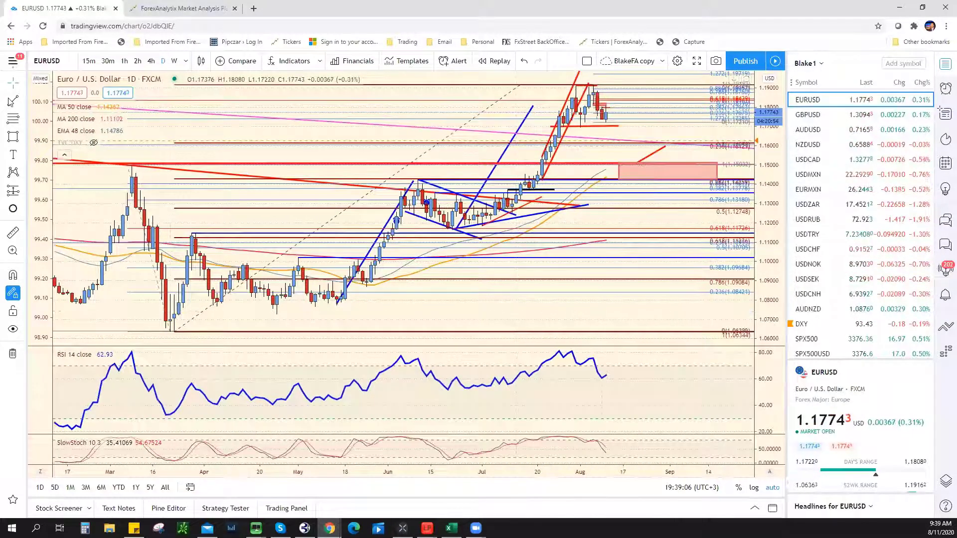
left_click(609, 126)
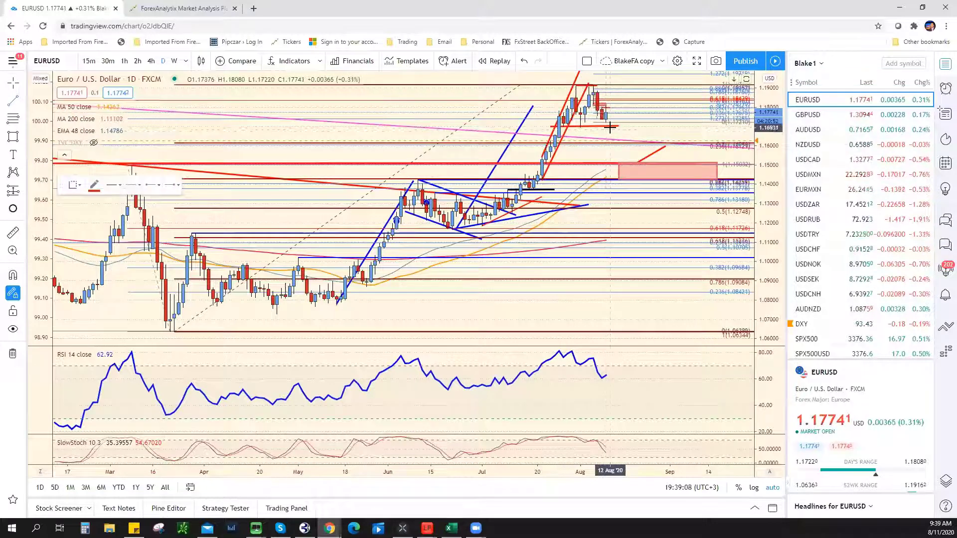
left_click(610, 128)
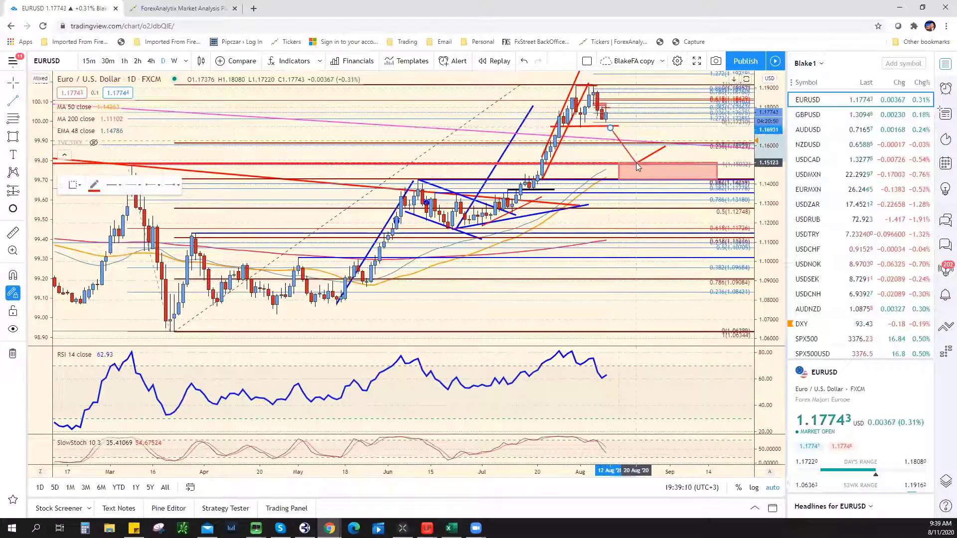
left_click(635, 161)
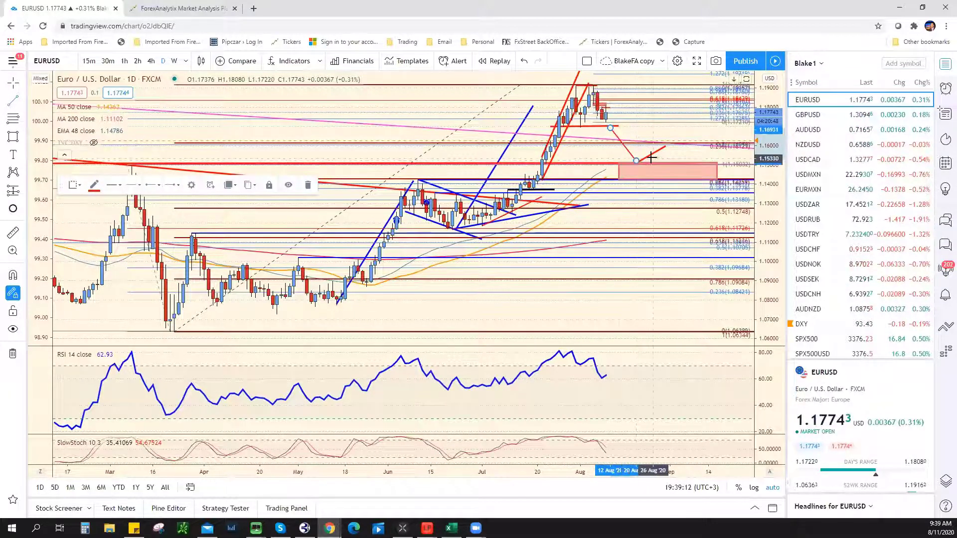
Replace the old upward red segment with a new upward leg from the dip's low, then go to ForexAnalytix.
left_click(650, 156)
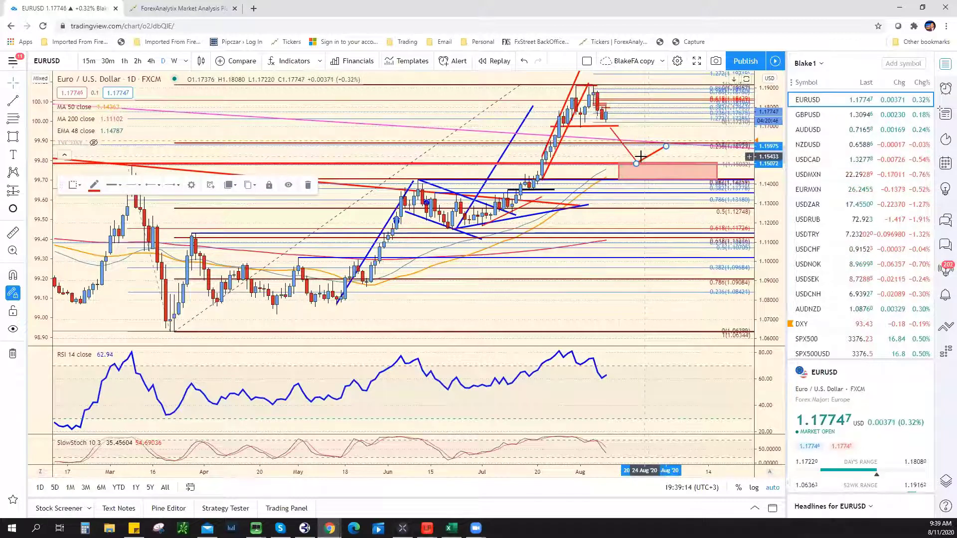
key("Delete")
left_click(636, 161)
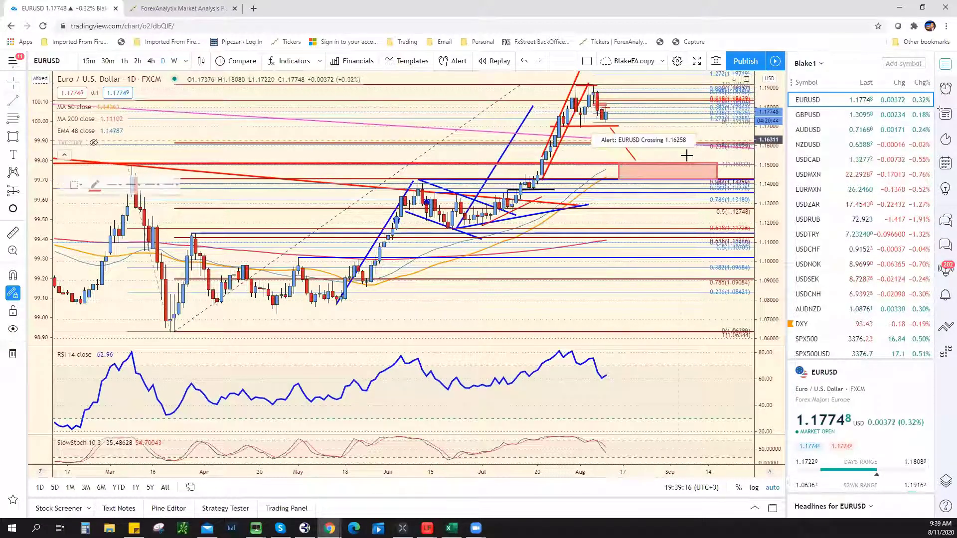
left_click_drag(637, 159, 656, 138)
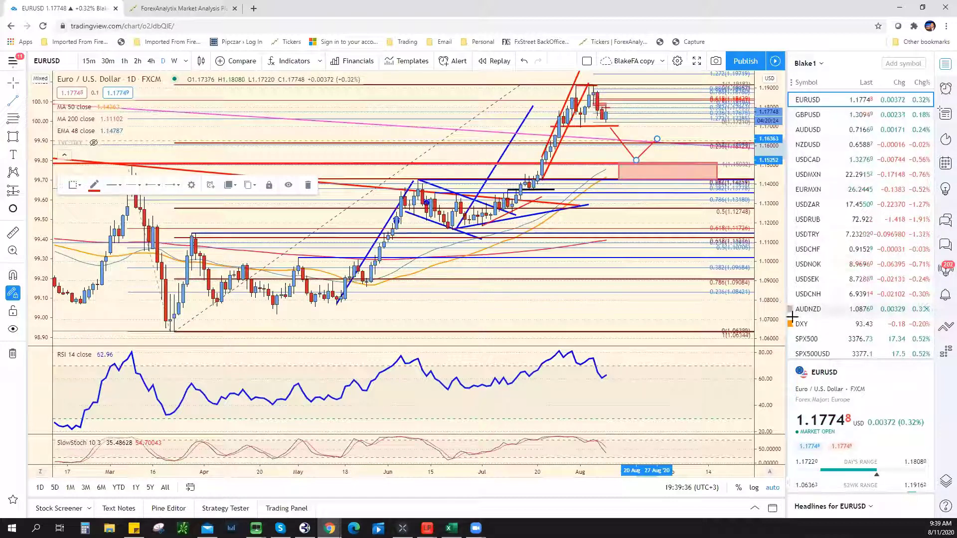
key("ctrl+Tab")
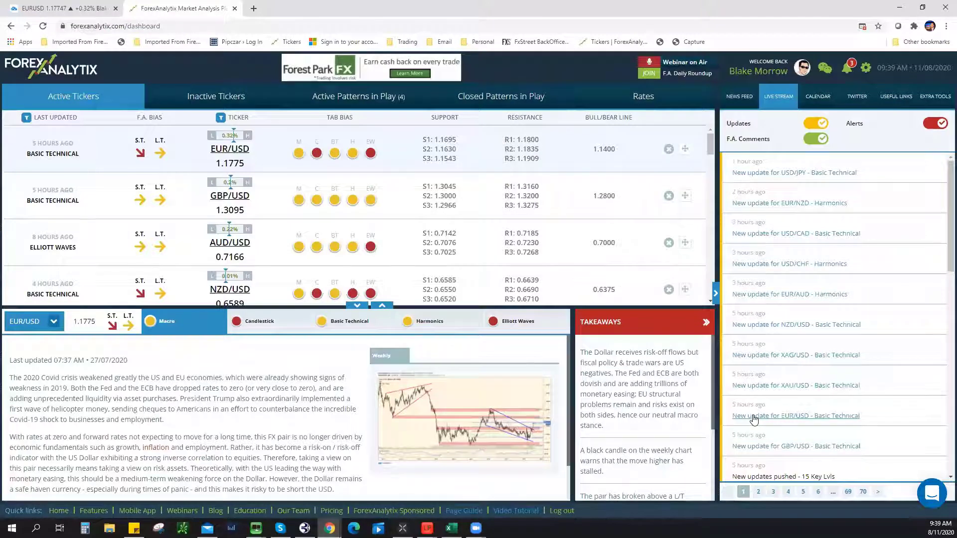
Browse the ForexAnalytix Pricing page ($119, $104, $89 Premium plans), then return to the TradingView chart.
left_click(331, 510)
scroll(669, 377, "down", 3)
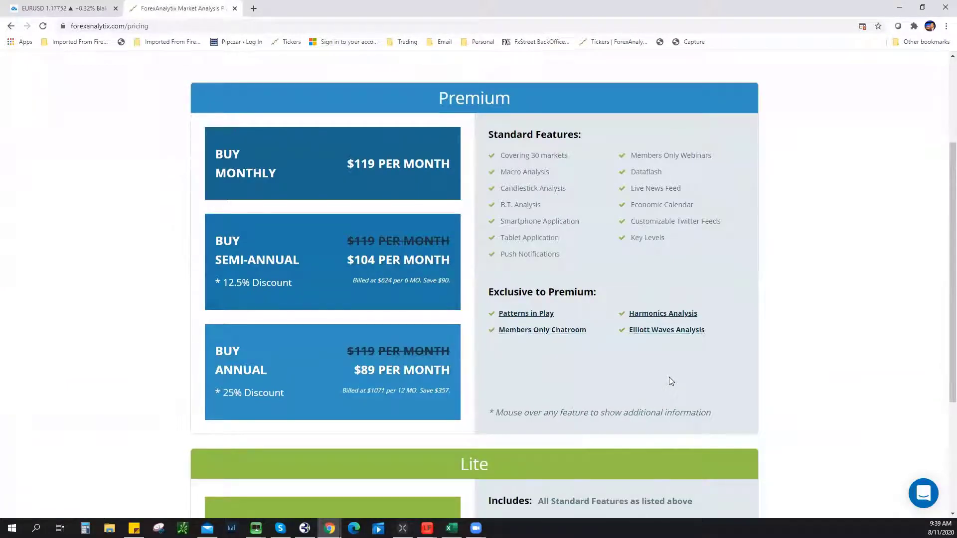
scroll(669, 381, "up", 3)
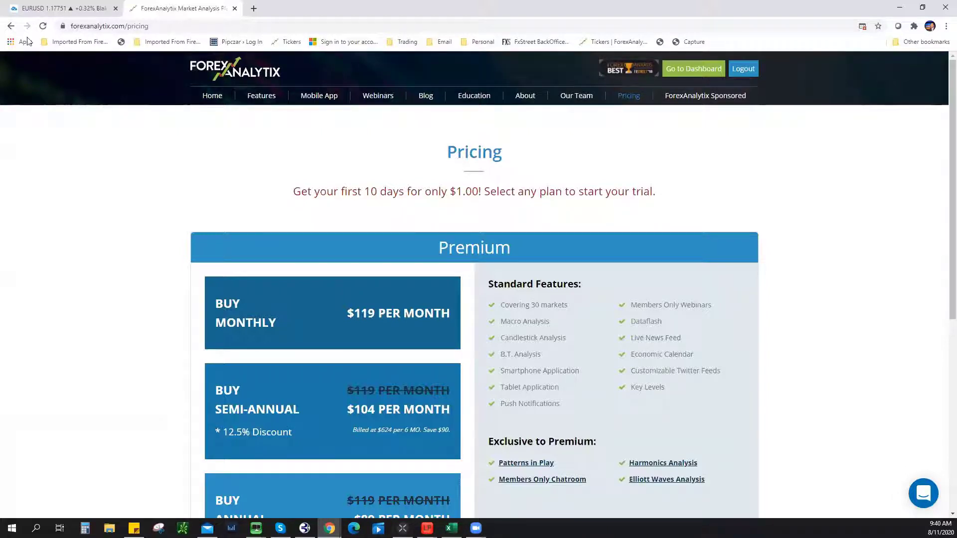
left_click(62, 10)
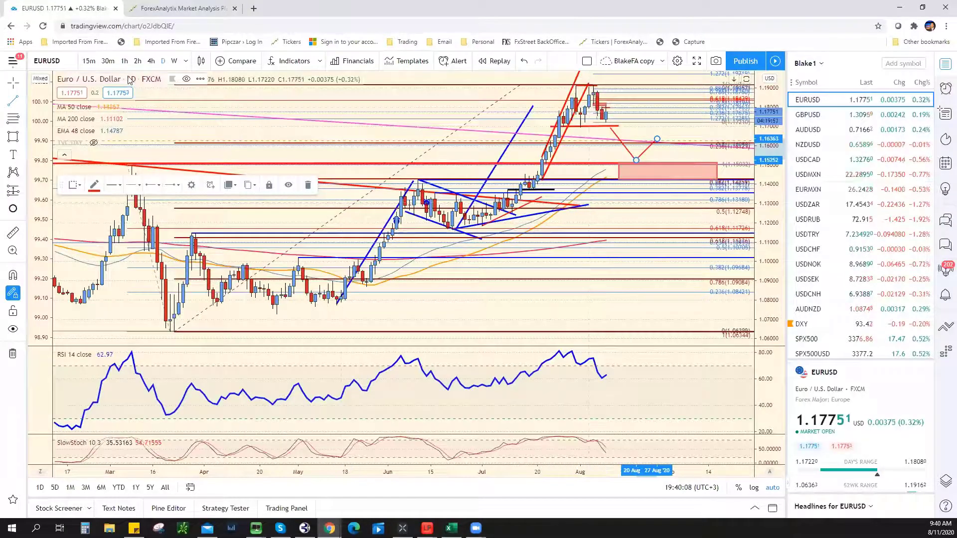
Show EURUSD on the 1-hour timeframe, framing the projected path and pink 1.150 zone.
left_click(124, 61)
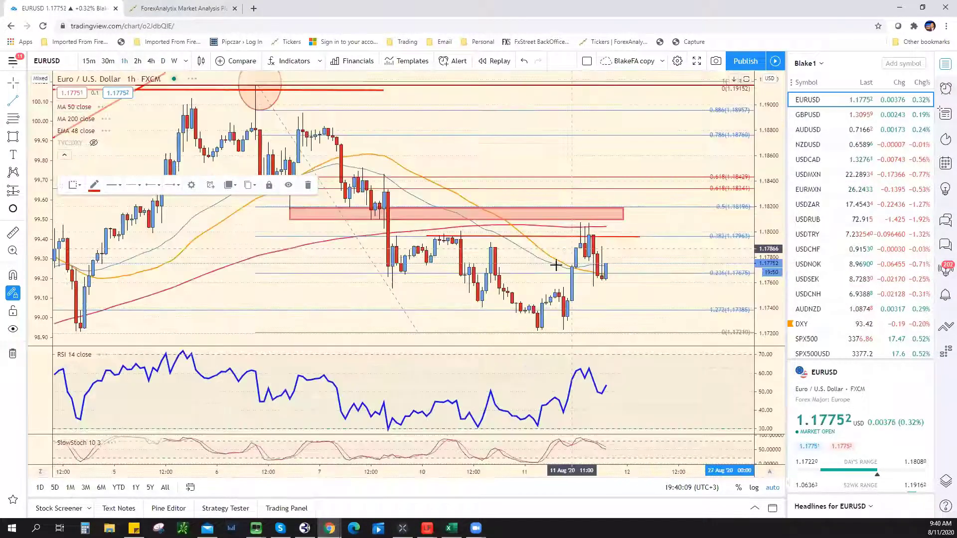
scroll(559, 275, "down", 6)
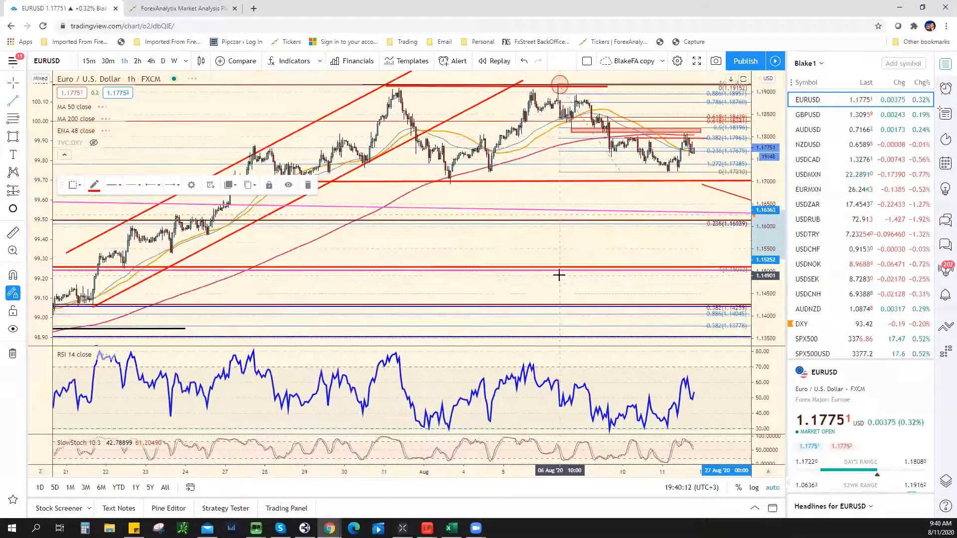
scroll(559, 275, "up", 3)
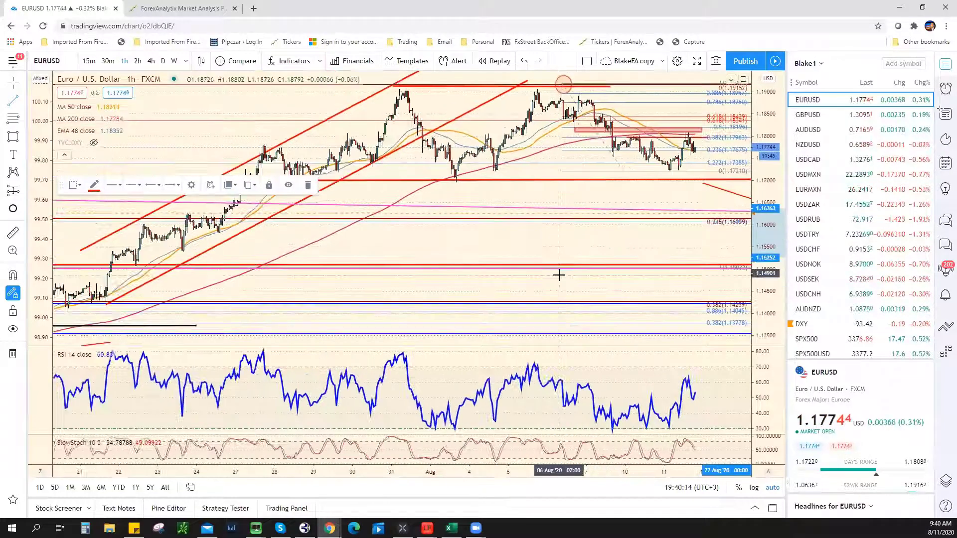
scroll(557, 275, "down", 1)
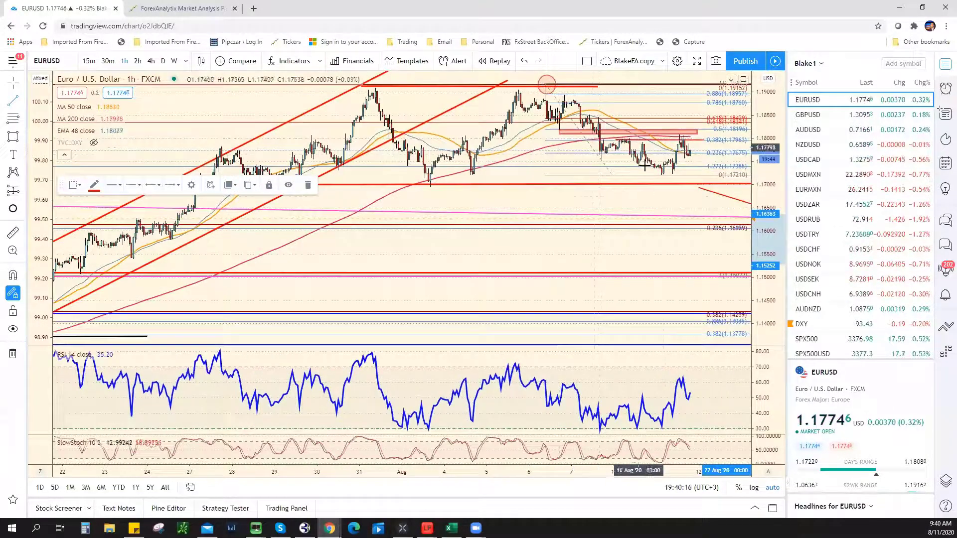
scroll(659, 205, "down", 2)
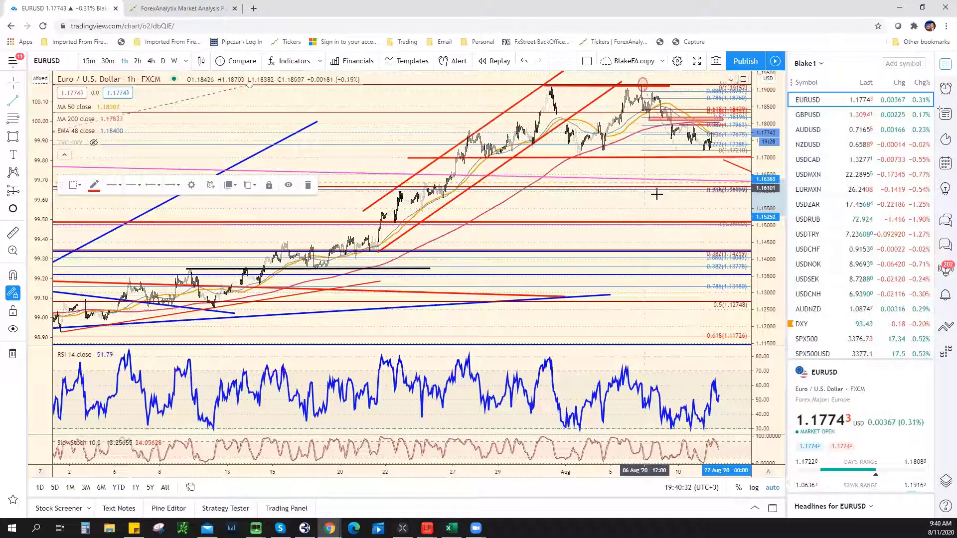
scroll(650, 220, "down", 2)
left_click_drag(642, 203, 464, 205)
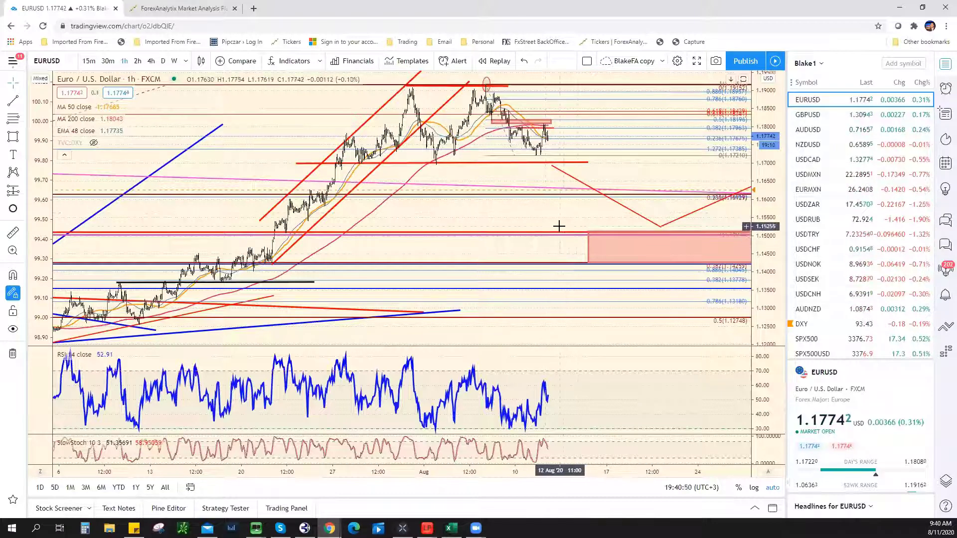
Return to ForexAnalytix and go to its 'The Complete Market Analysis Platform' home page.
left_click(180, 7)
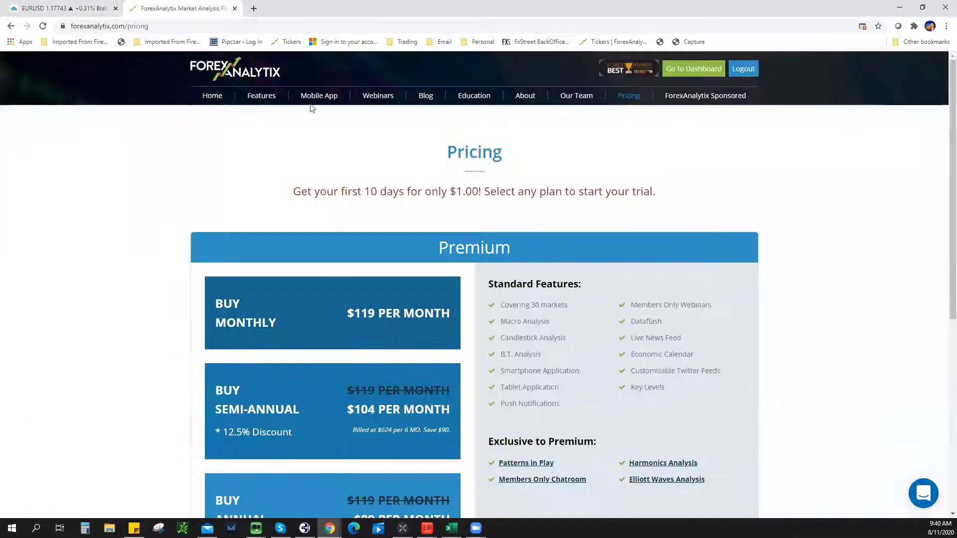
left_click(218, 95)
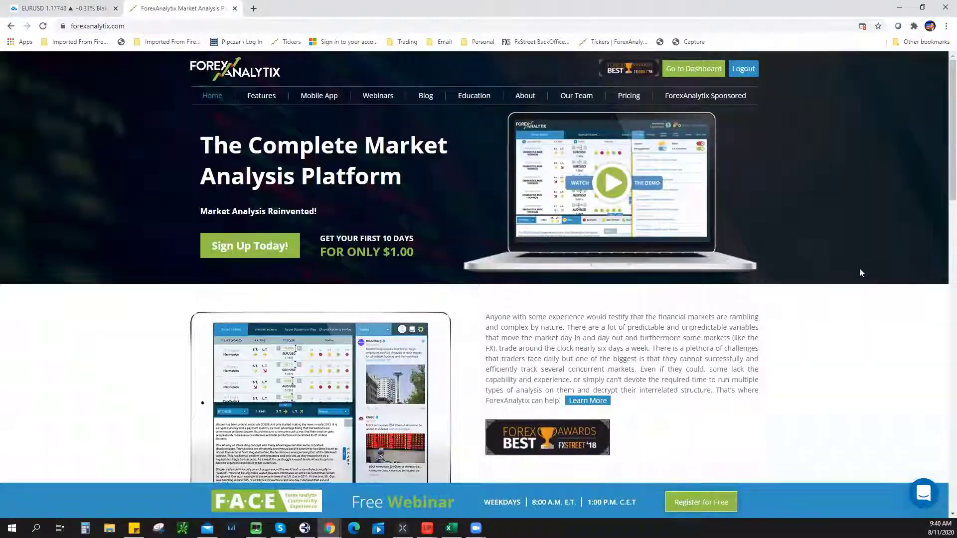